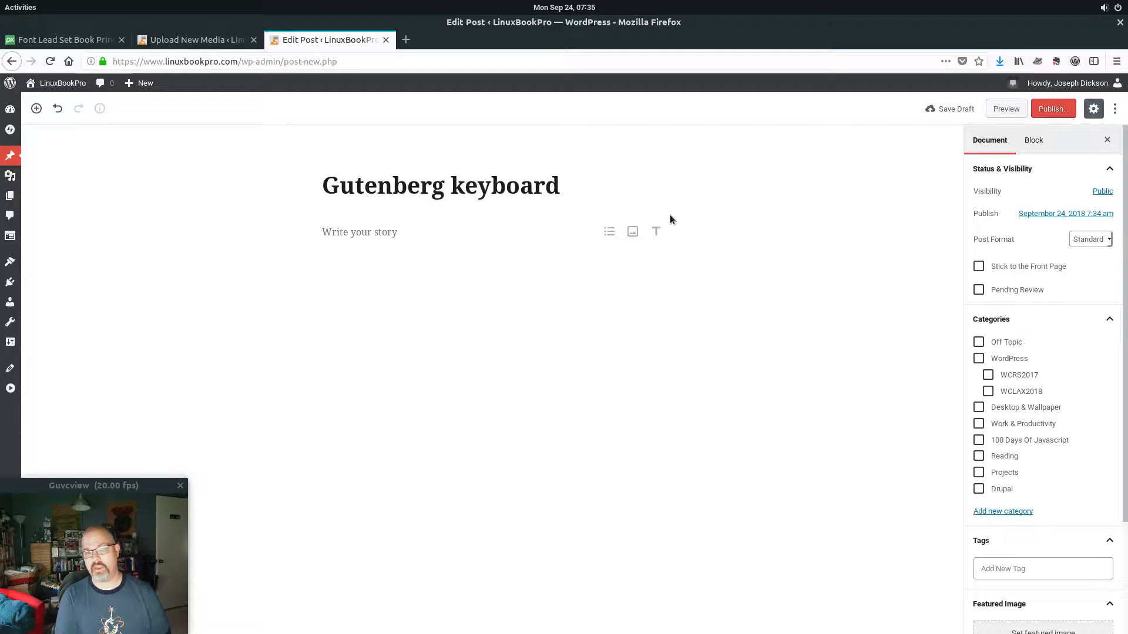
Finish the post title so it reads 'Gutenberg keyboard shortcuts'.
{"action": "type", "text": "shor"}
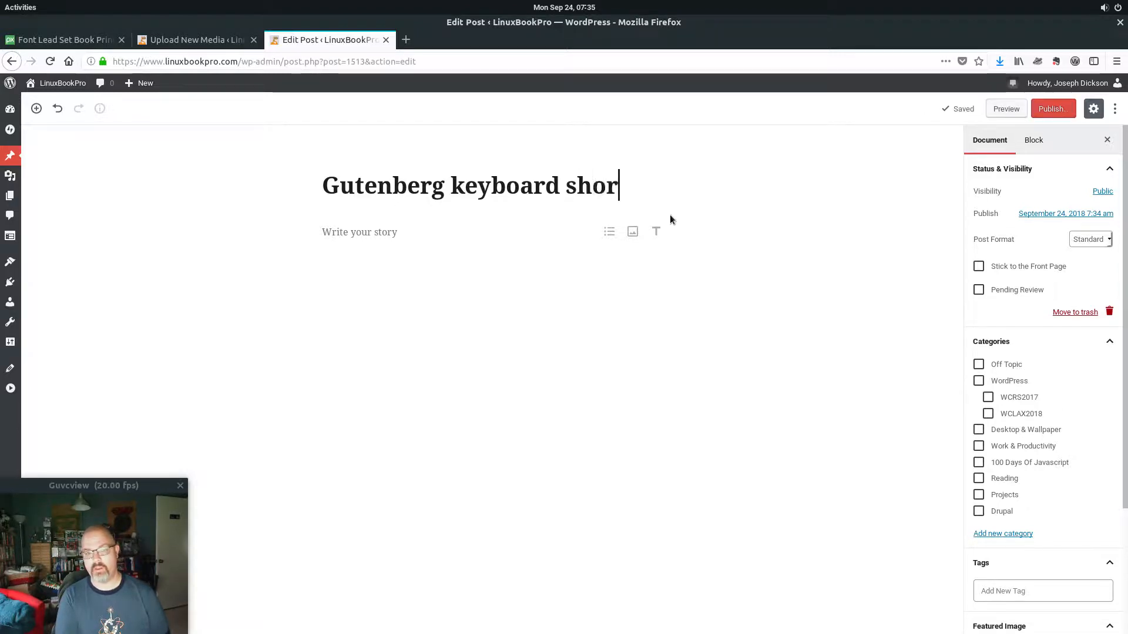
{"action": "type", "text": "tcuts"}
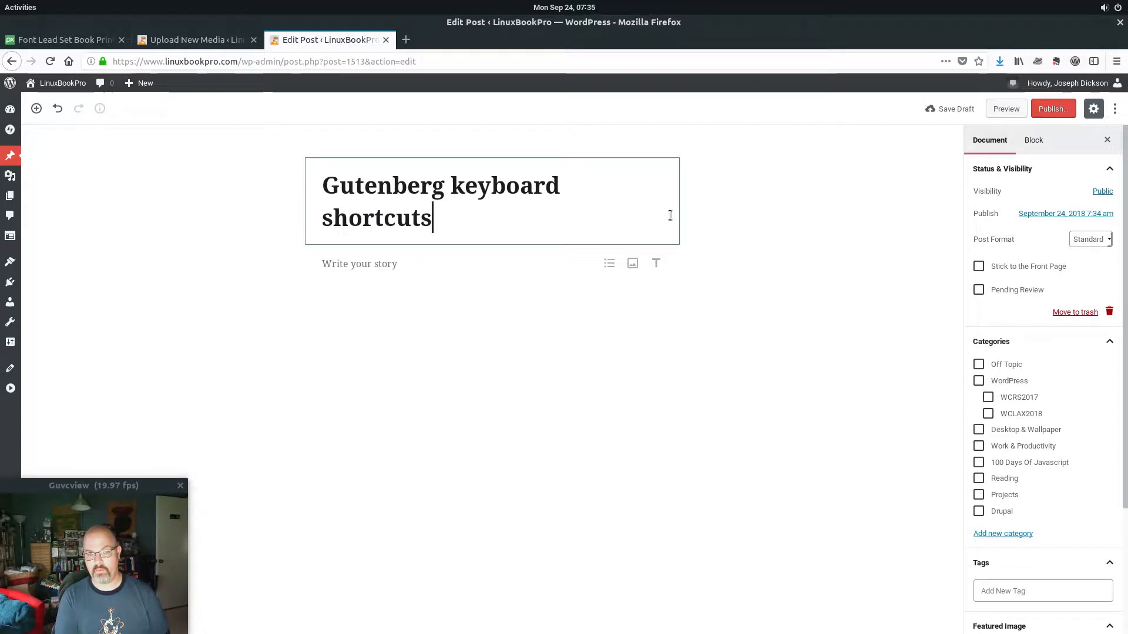
Add paragraphs 'paragagraph block' and 'paragraph', then type '/' in a new block for the inserter.
{"action": "key", "text": "Return"}
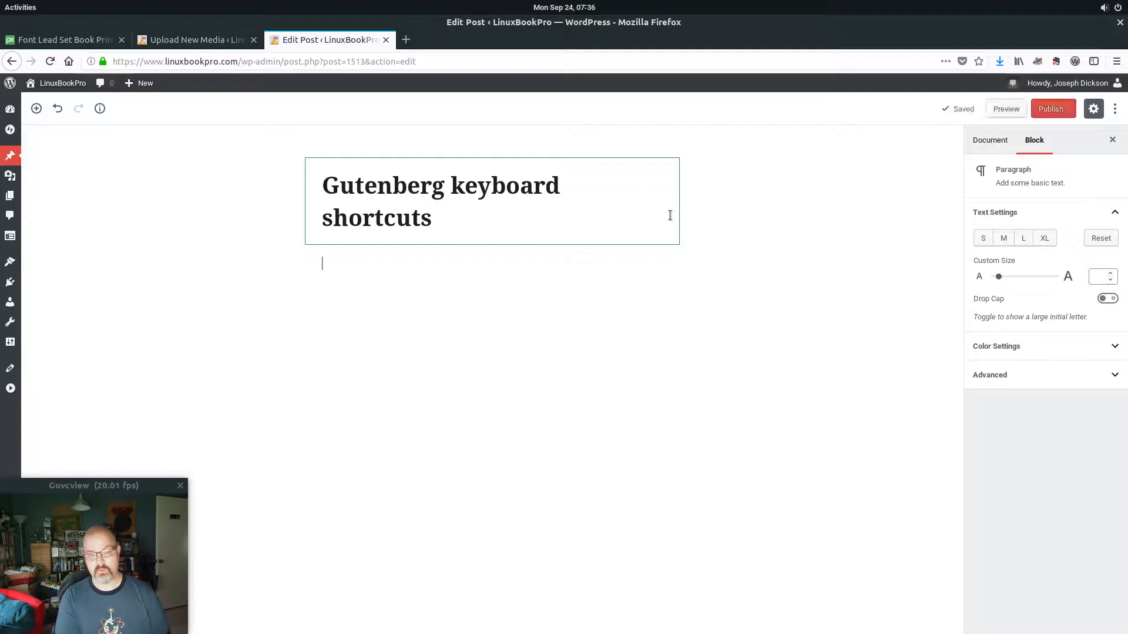
{"action": "type", "text": "para"}
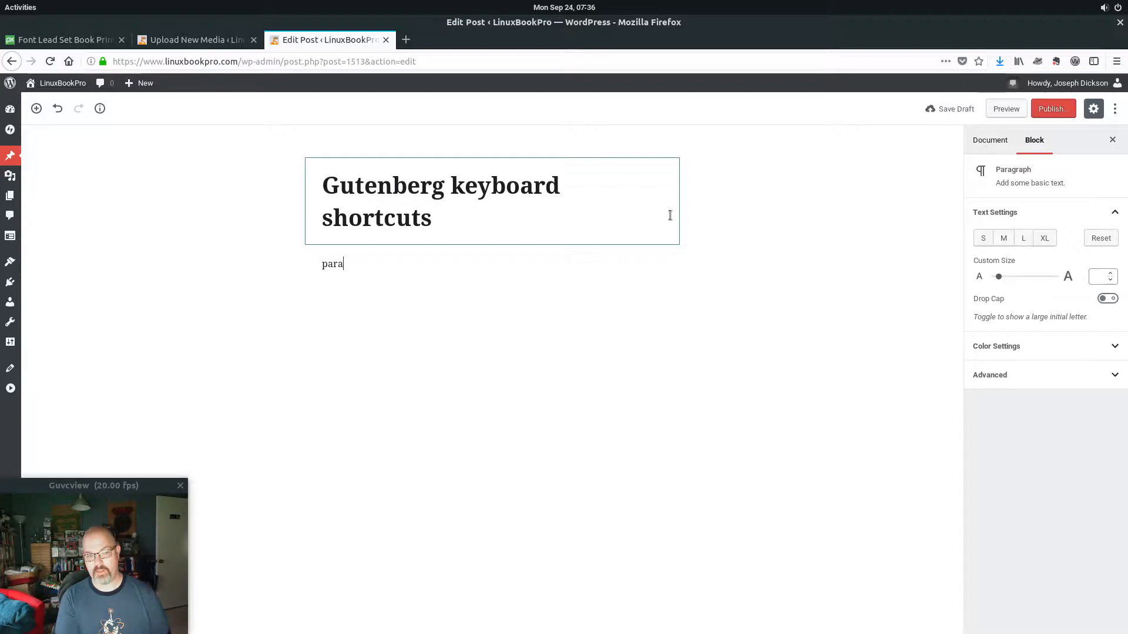
{"action": "type", "text": "gagraph block"}
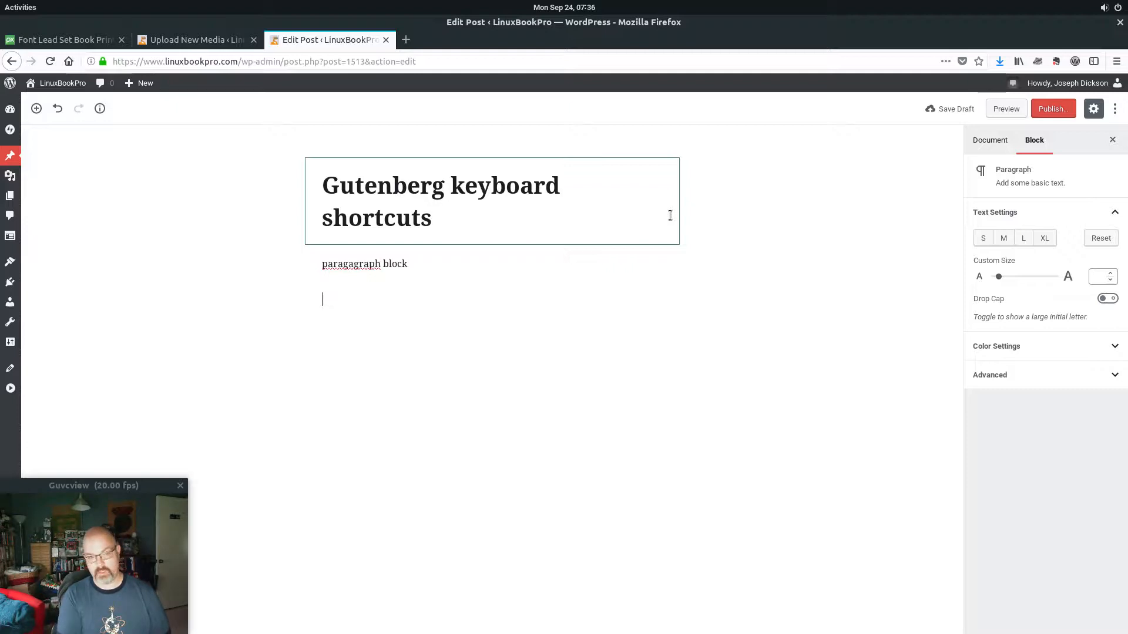
{"action": "type", "text": "paragra"}
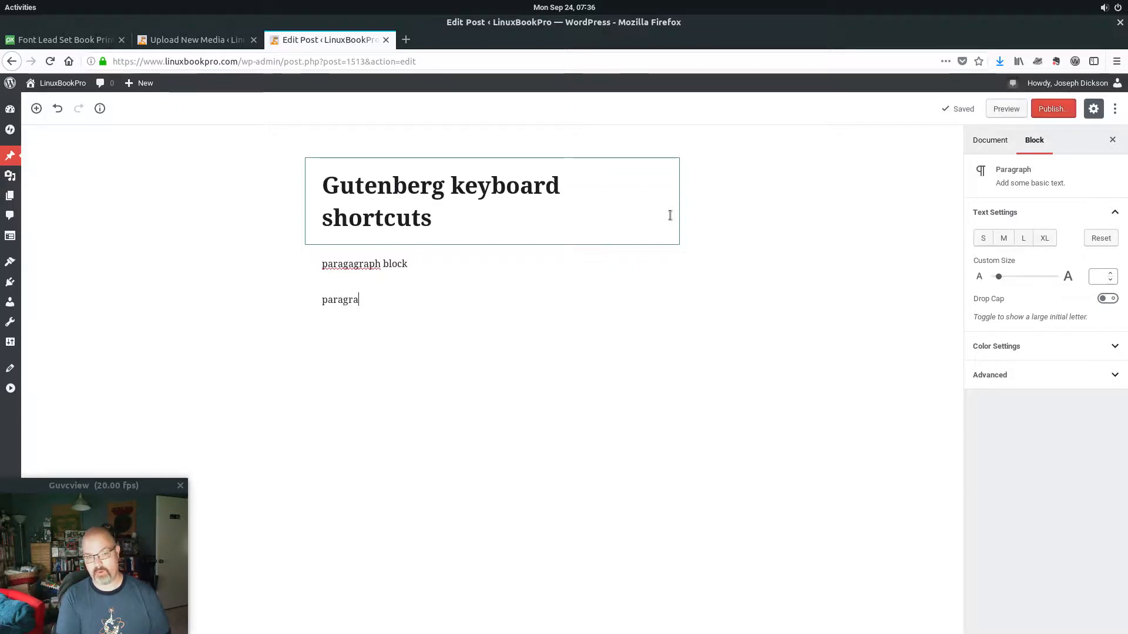
{"action": "type", "text": "ph"}
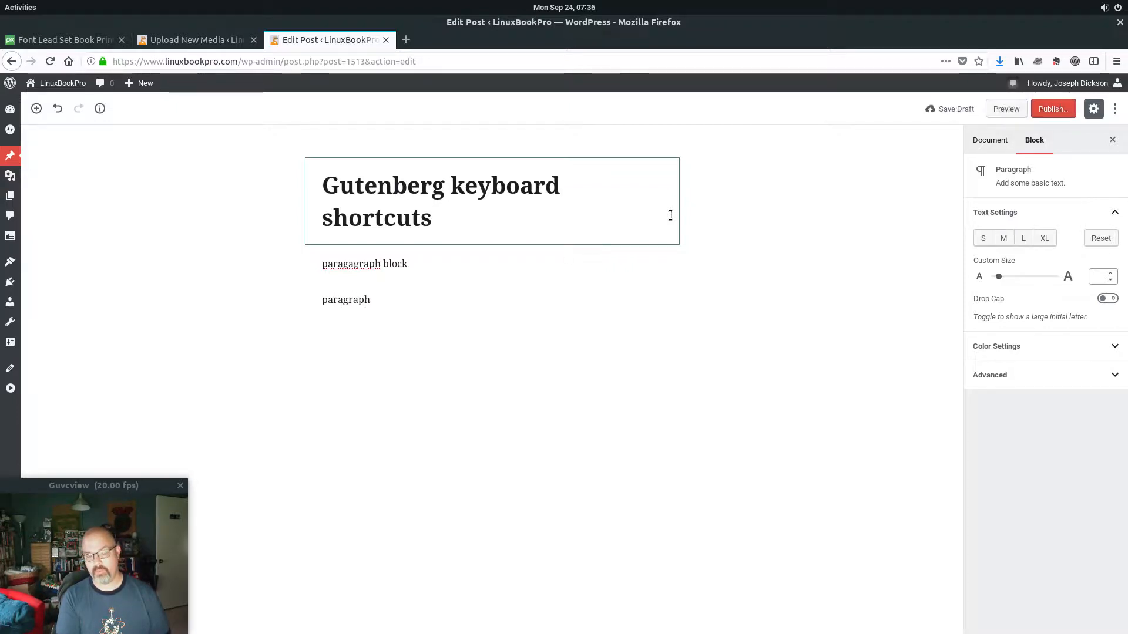
{"action": "key", "text": "Return"}
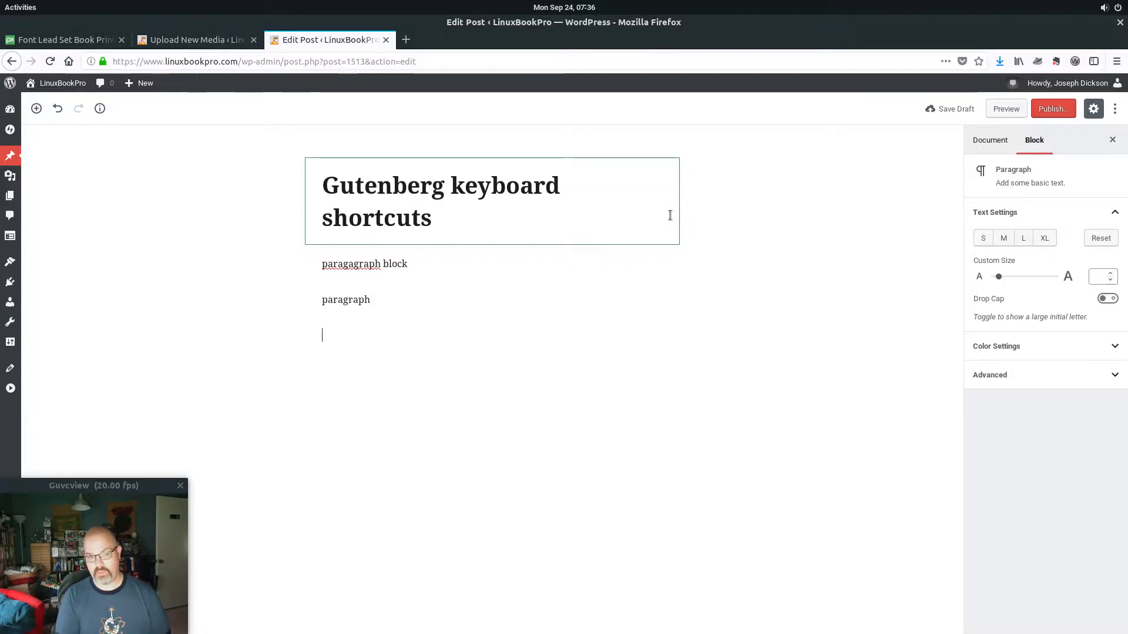
{"action": "type", "text": "/"}
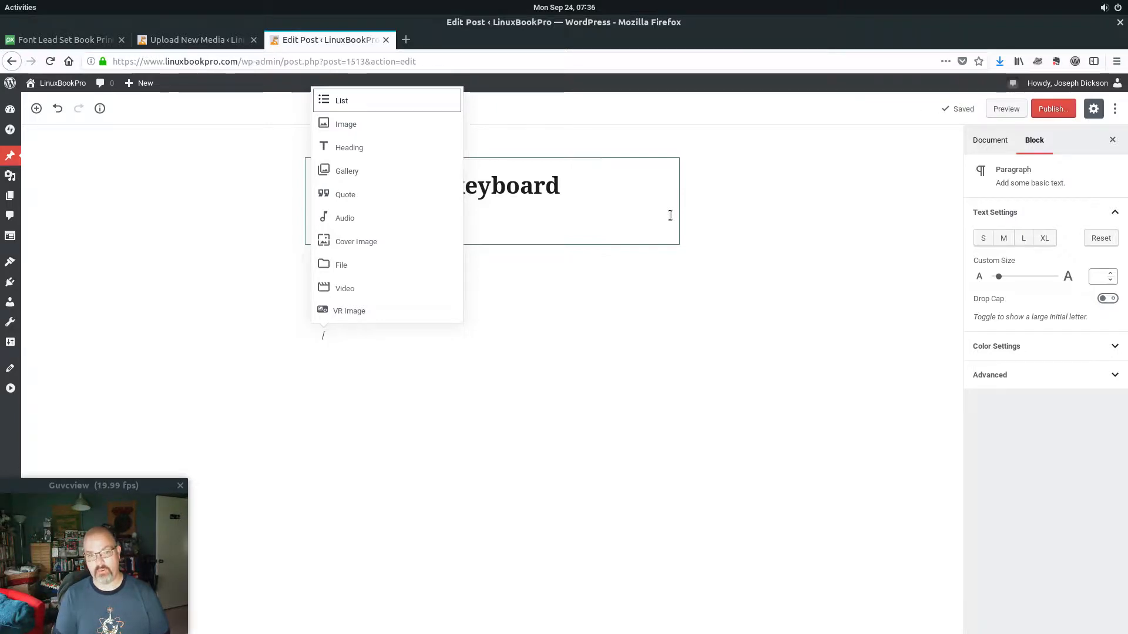
Browse the slash inserter's block types with the arrow keys and insert an empty Image block.
{"action": "key", "text": "Down"}
{"action": "key", "text": "Down"}
{"action": "key", "text": "Down"}
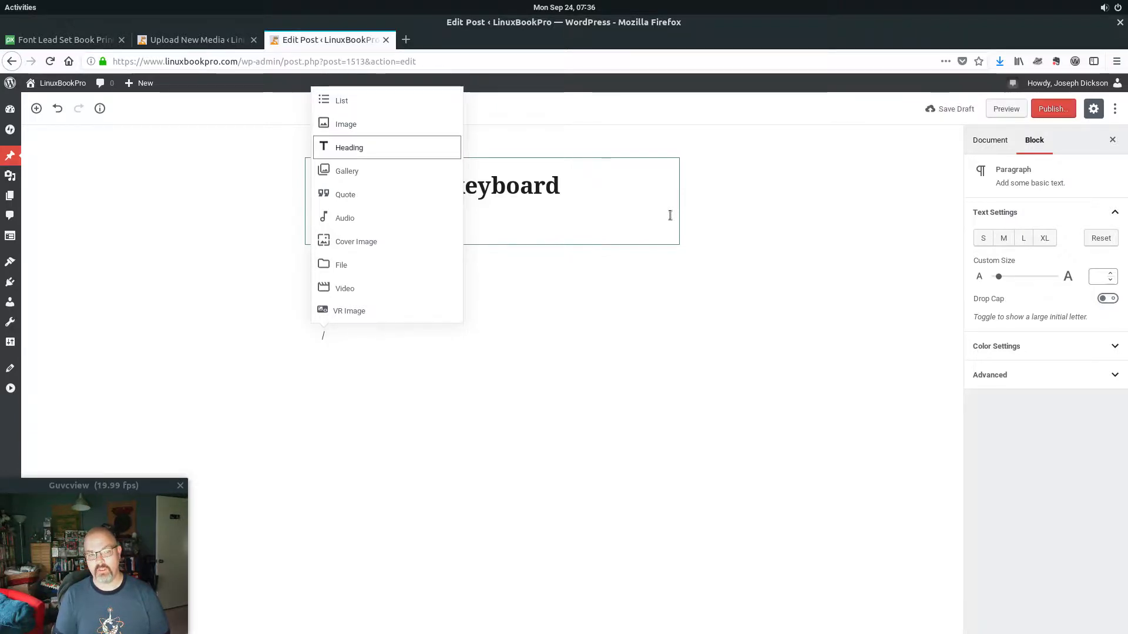
{"action": "key", "text": "Down"}
{"action": "key", "text": "Down"}
{"action": "key", "text": "Down"}
{"action": "key", "text": "Down"}
{"action": "key", "text": "Down"}
{"action": "key", "text": "Down"}
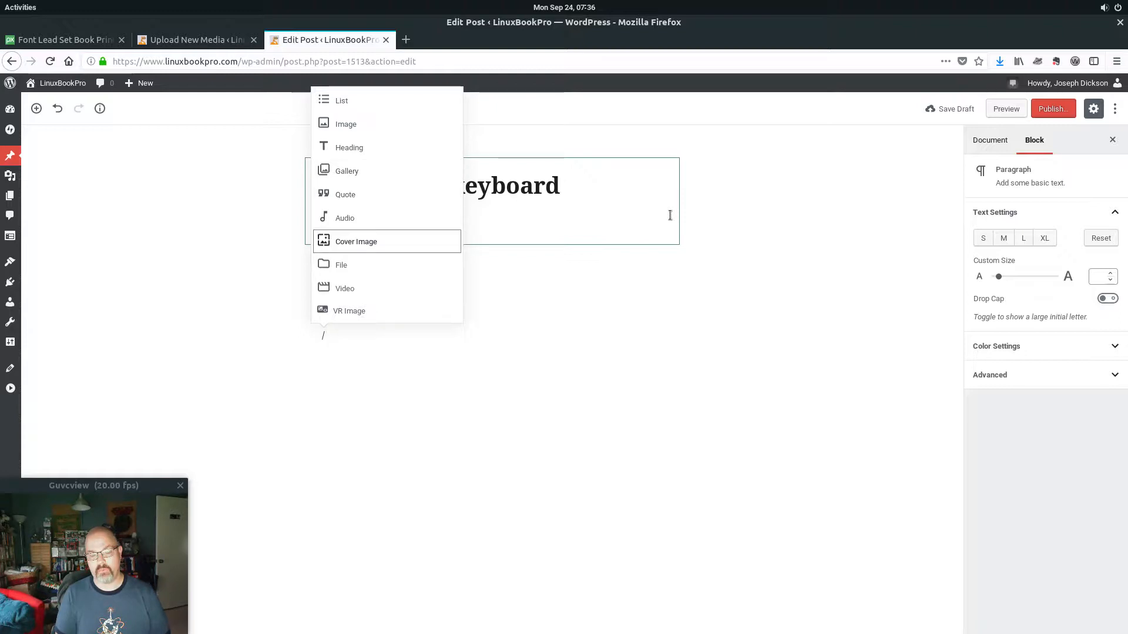
{"action": "key", "text": "Down"}
{"action": "key", "text": "Down"}
{"action": "key", "text": "Down"}
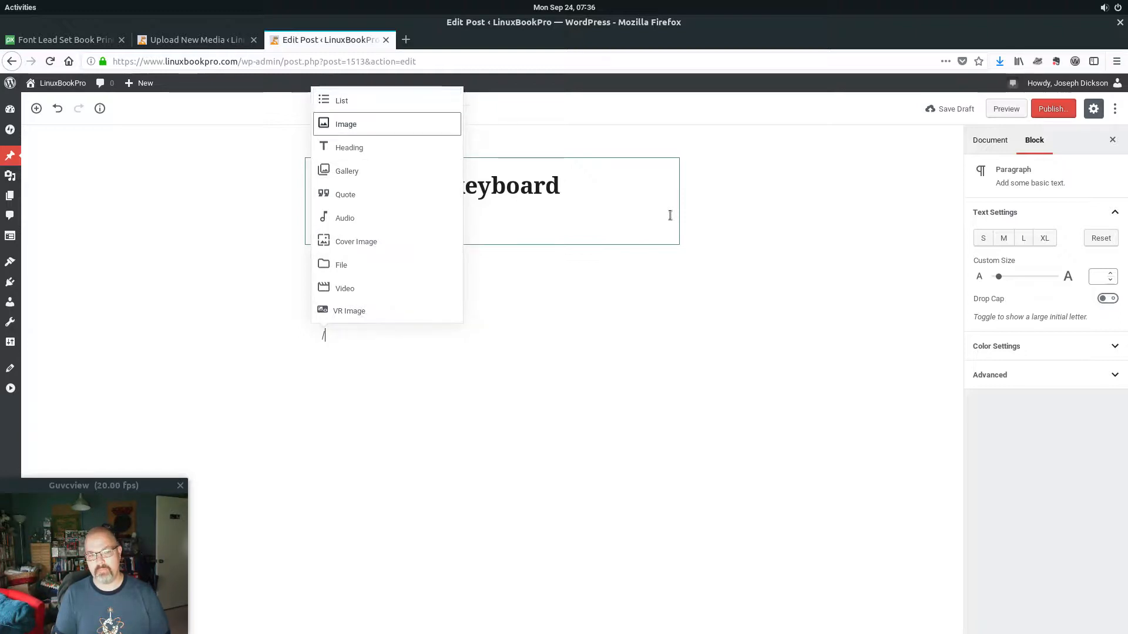
{"action": "key", "text": "Up"}
{"action": "key", "text": "Up"}
{"action": "key", "text": "Down"}
{"action": "key", "text": "Down"}
{"action": "key", "text": "Down"}
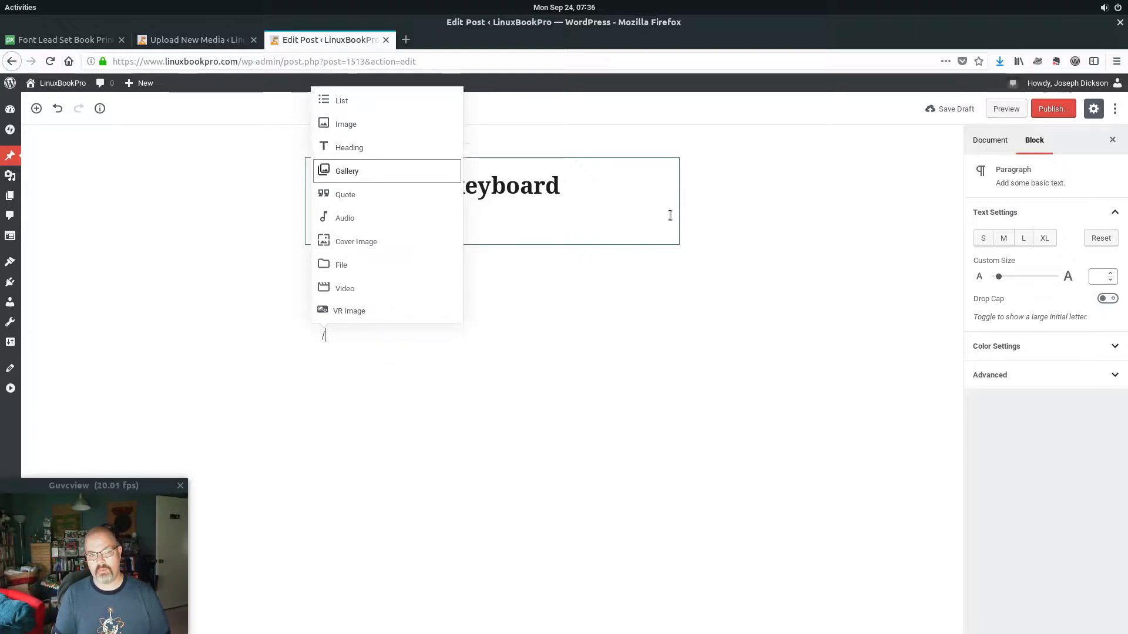
{"action": "key", "text": "Down"}
{"action": "key", "text": "Down"}
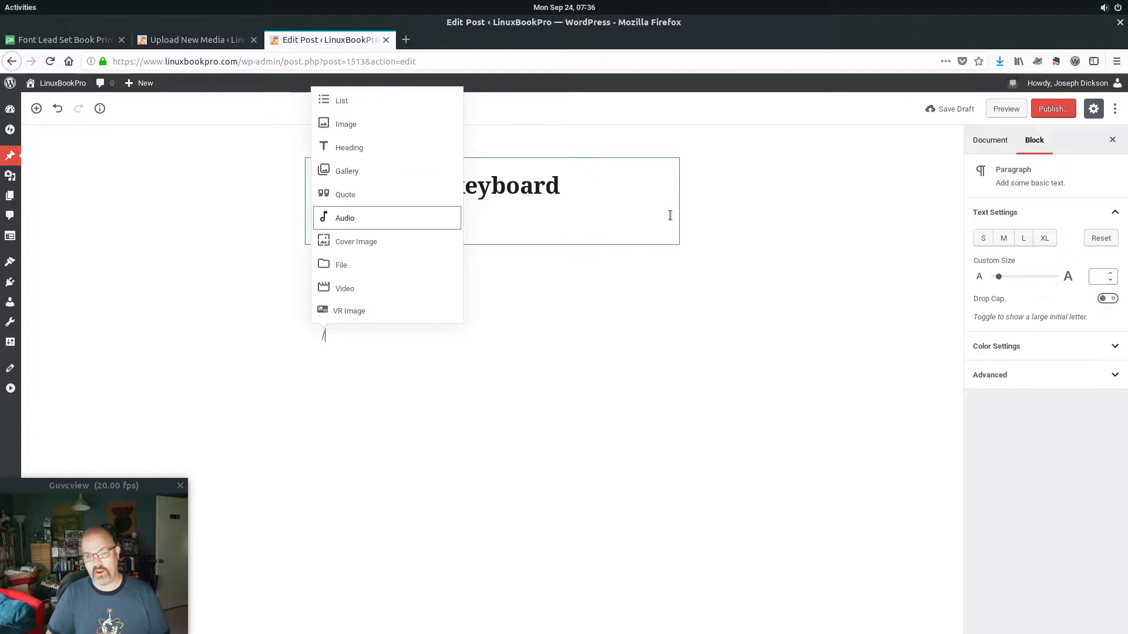
{"action": "key", "text": "Down"}
{"action": "key", "text": "Down"}
{"action": "key", "text": "Down"}
{"action": "key", "text": "Down"}
{"action": "key", "text": "Down"}
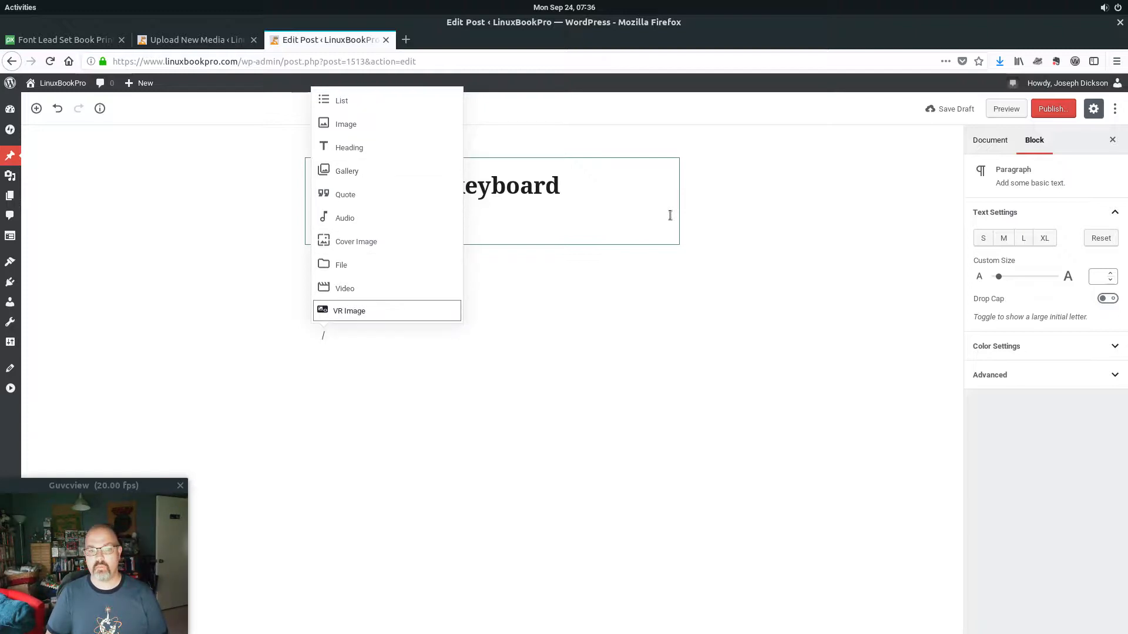
{"action": "key", "text": "Down"}
{"action": "key", "text": "Up"}
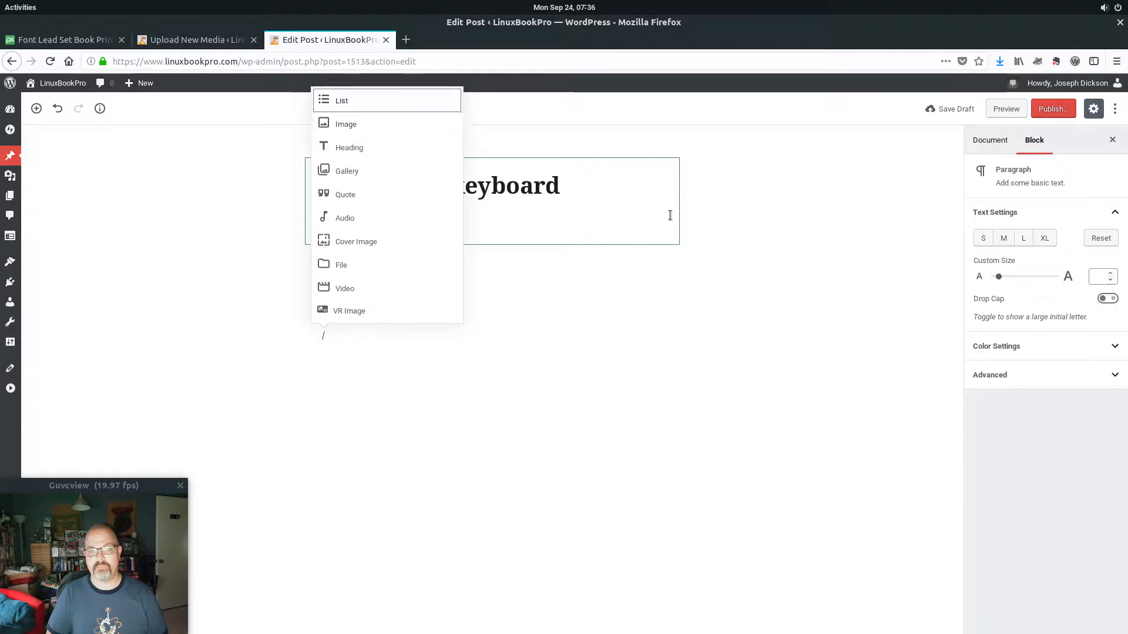
{"action": "key", "text": "Down"}
{"action": "key", "text": "Down"}
{"action": "key", "text": "Down"}
{"action": "key", "text": "Down"}
{"action": "key", "text": "Down"}
{"action": "key", "text": "Up"}
{"action": "key", "text": "Up"}
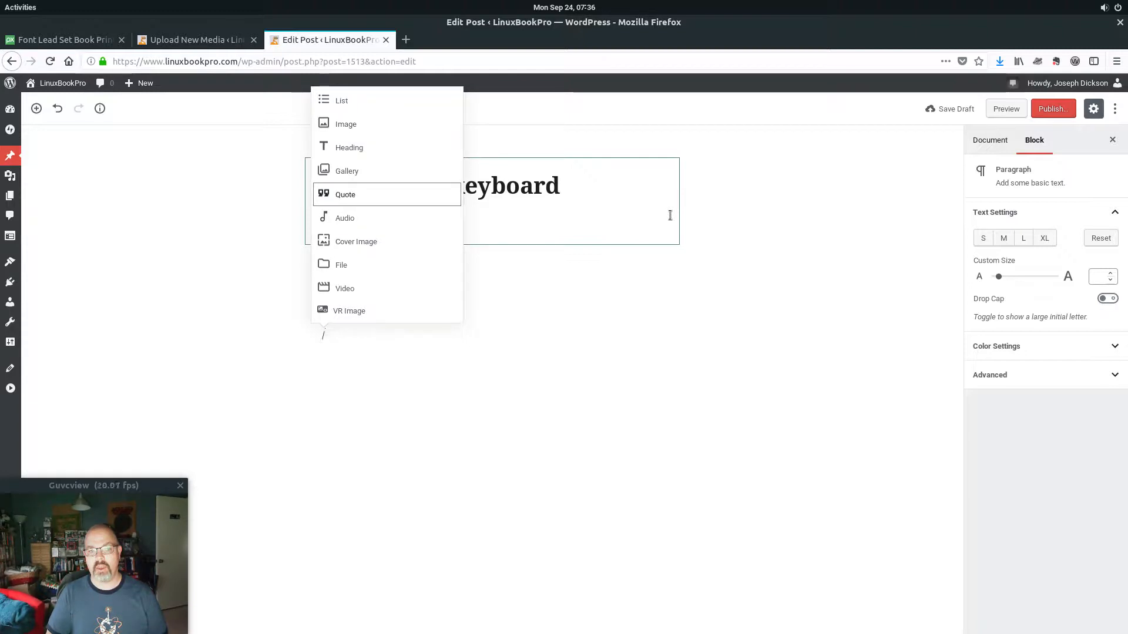
{"action": "key", "text": "Down"}
{"action": "key", "text": "Down"}
{"action": "key", "text": "Down"}
{"action": "key", "text": "Down"}
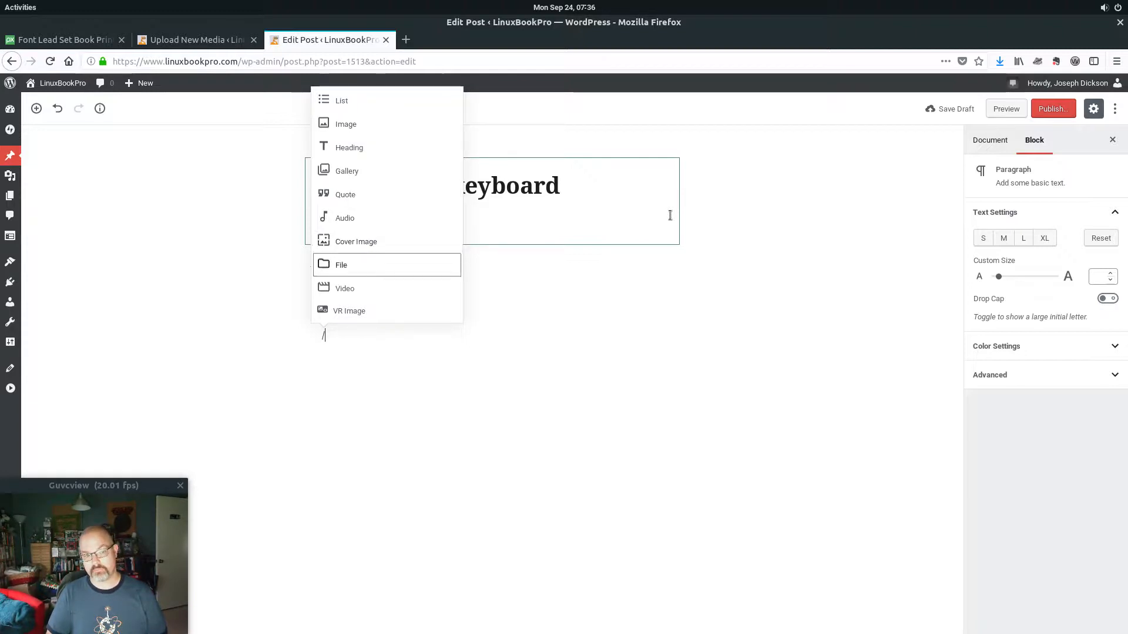
{"action": "key", "text": "Up"}
{"action": "key", "text": "Up"}
{"action": "key", "text": "Up"}
{"action": "key", "text": "Up"}
{"action": "key", "text": "Up"}
{"action": "key", "text": "Up"}
{"action": "key", "text": "Up"}
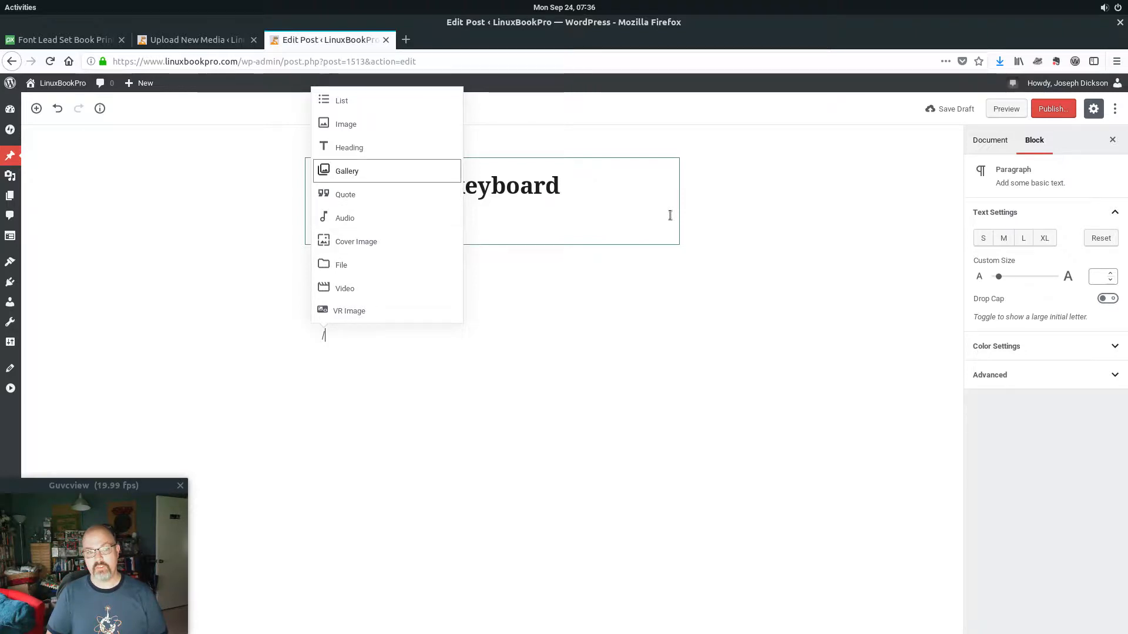
{"action": "key", "text": "Return"}
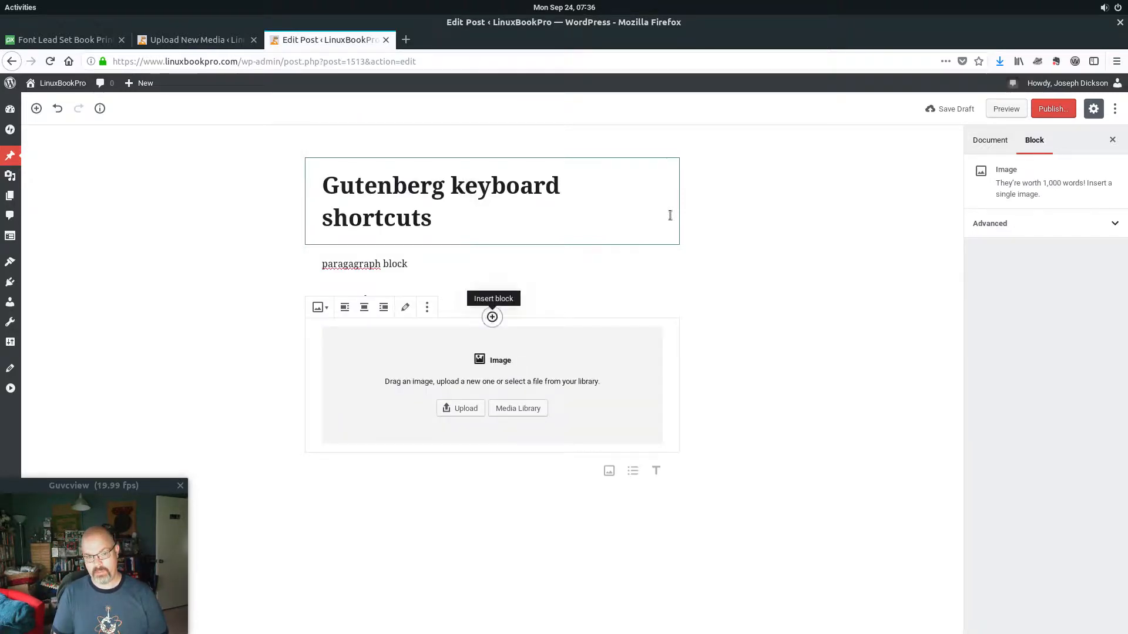
Move keyboard focus along the Image block's tools to Media Library and open it.
{"action": "key", "text": "Tab"}
{"action": "key", "text": "Tab"}
{"action": "key", "text": "Tab"}
{"action": "key", "text": "Tab"}
{"action": "key", "text": "Tab"}
{"action": "key", "text": "Tab"}
{"action": "key", "text": "Tab"}
{"action": "key", "text": "Tab"}
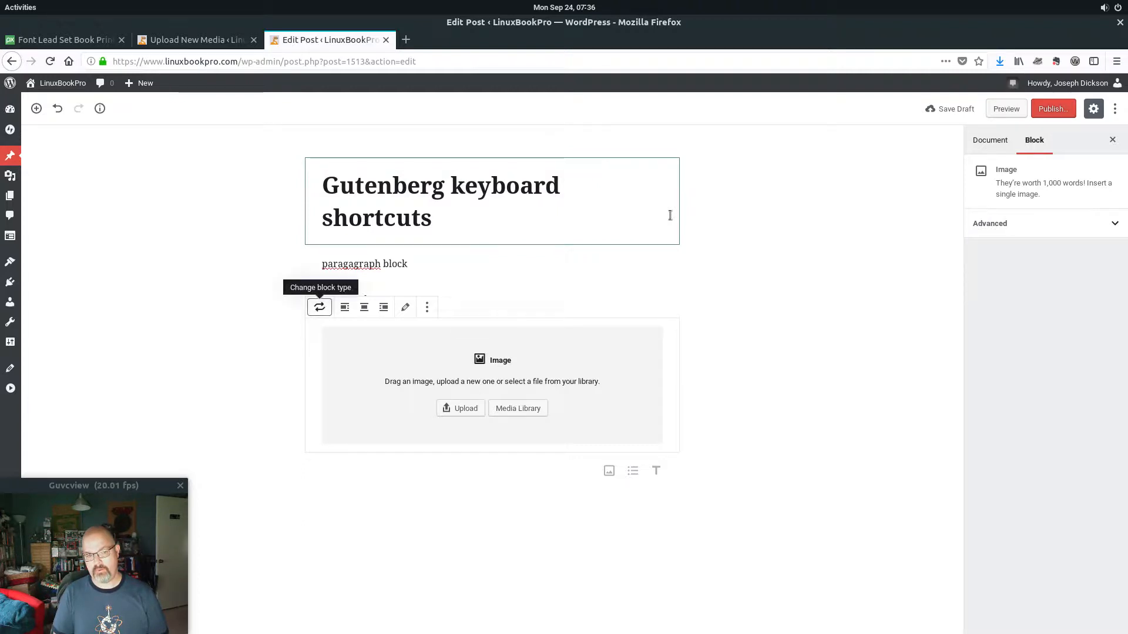
{"action": "key", "text": "Tab"}
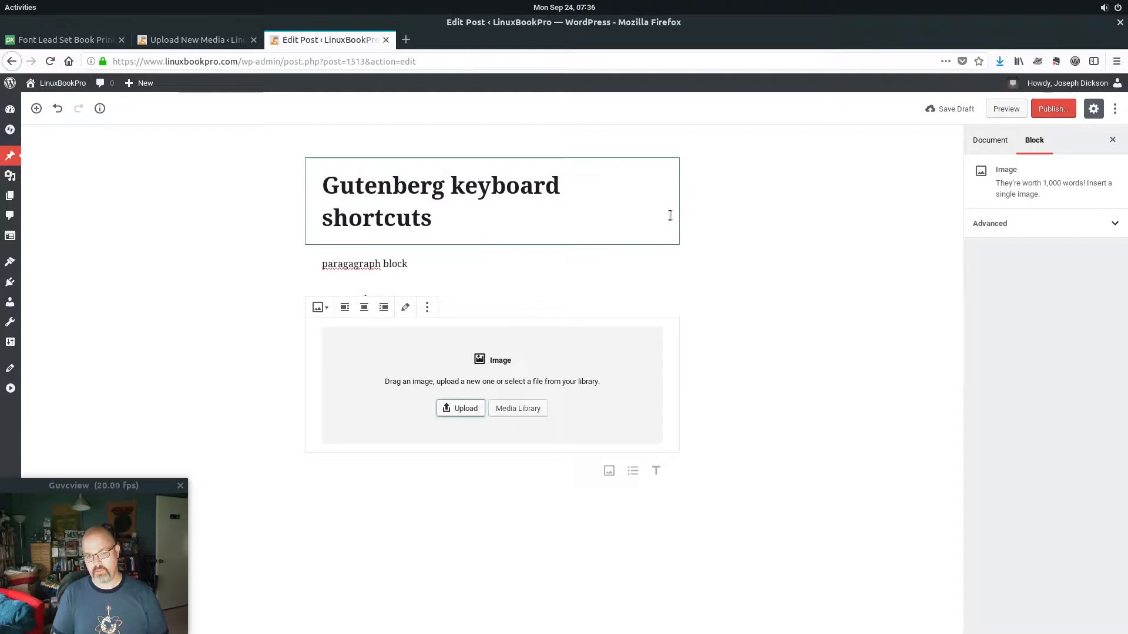
{"action": "key", "text": "Tab"}
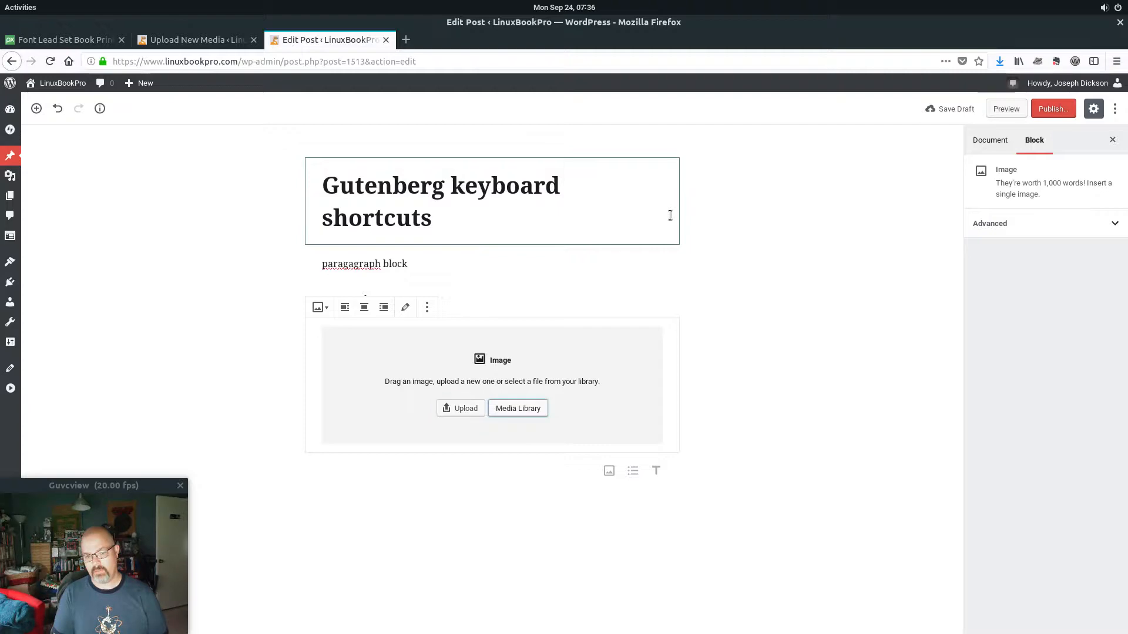
{"action": "key", "text": "Return"}
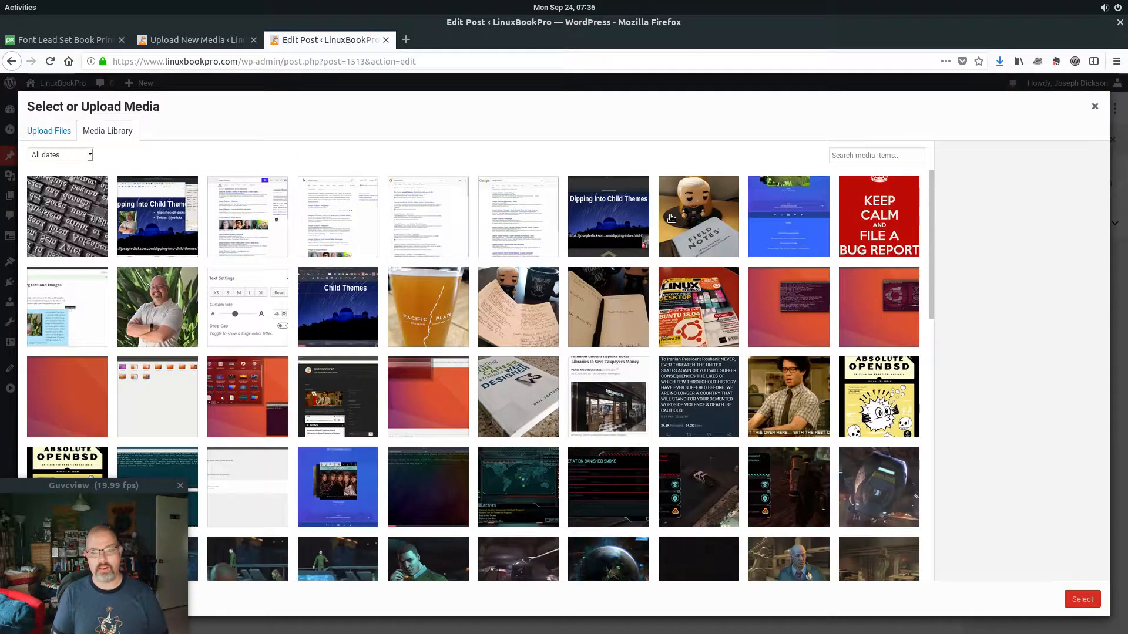
Select hot-lead-block-type.jpg in the Media Library and insert it into the Image block.
{"action": "key", "text": "Tab"}
{"action": "key", "text": "Tab"}
{"action": "key", "text": "Tab"}
{"action": "key", "text": "Tab"}
{"action": "key", "text": "Tab"}
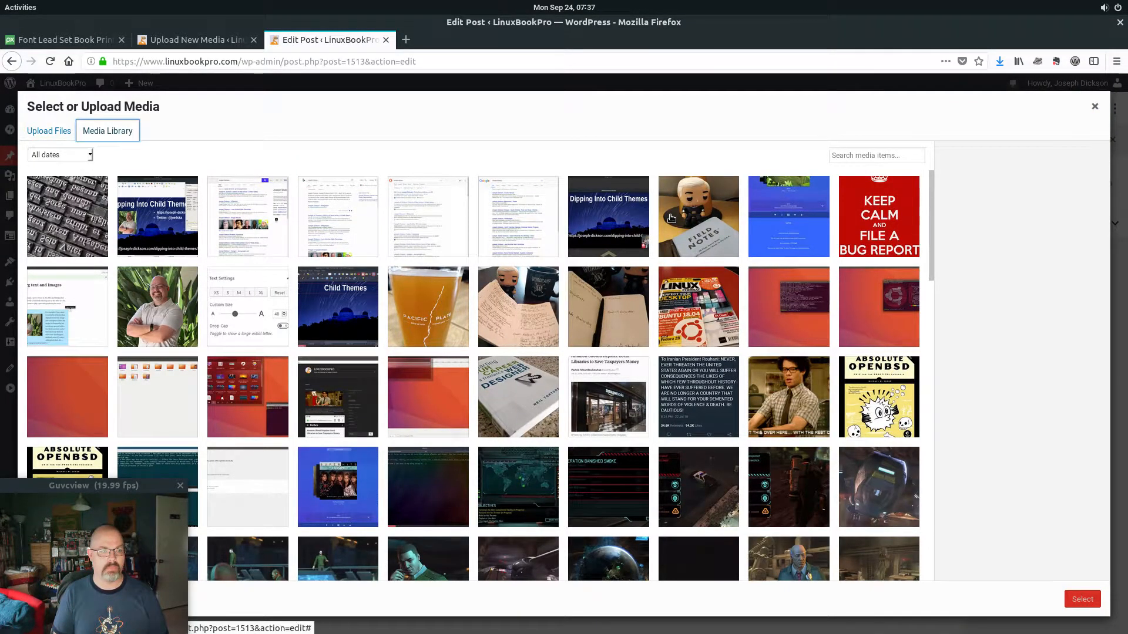
{"action": "key", "text": "Tab"}
{"action": "key", "text": "Return"}
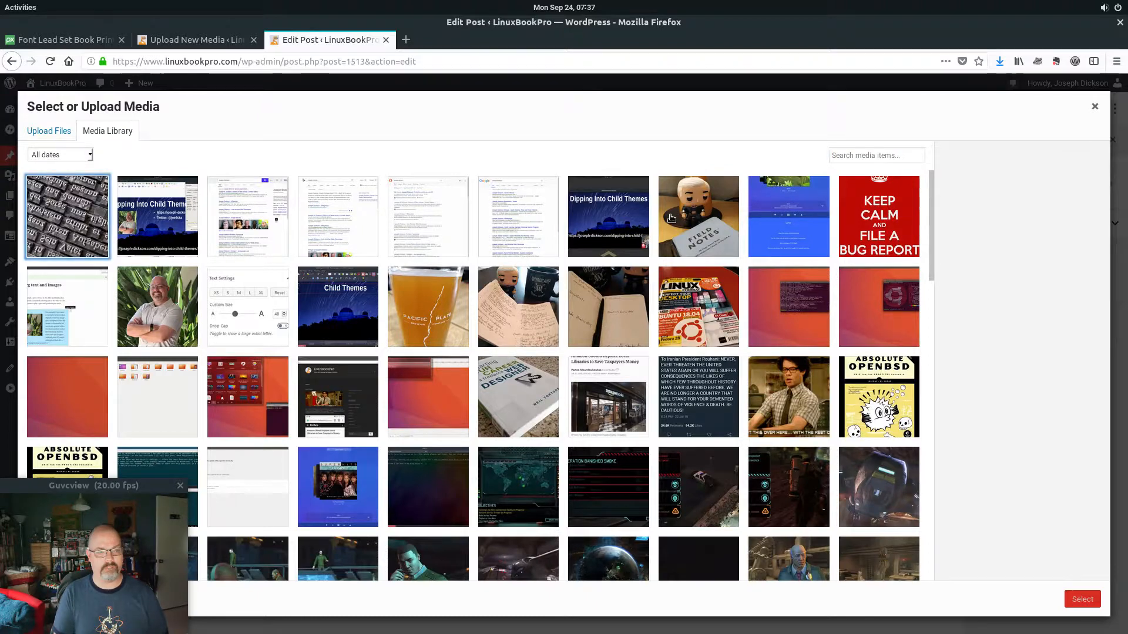
{"action": "key", "text": "Tab"}
{"action": "key", "text": "Tab"}
{"action": "key", "text": "Tab"}
{"action": "key", "text": "Tab"}
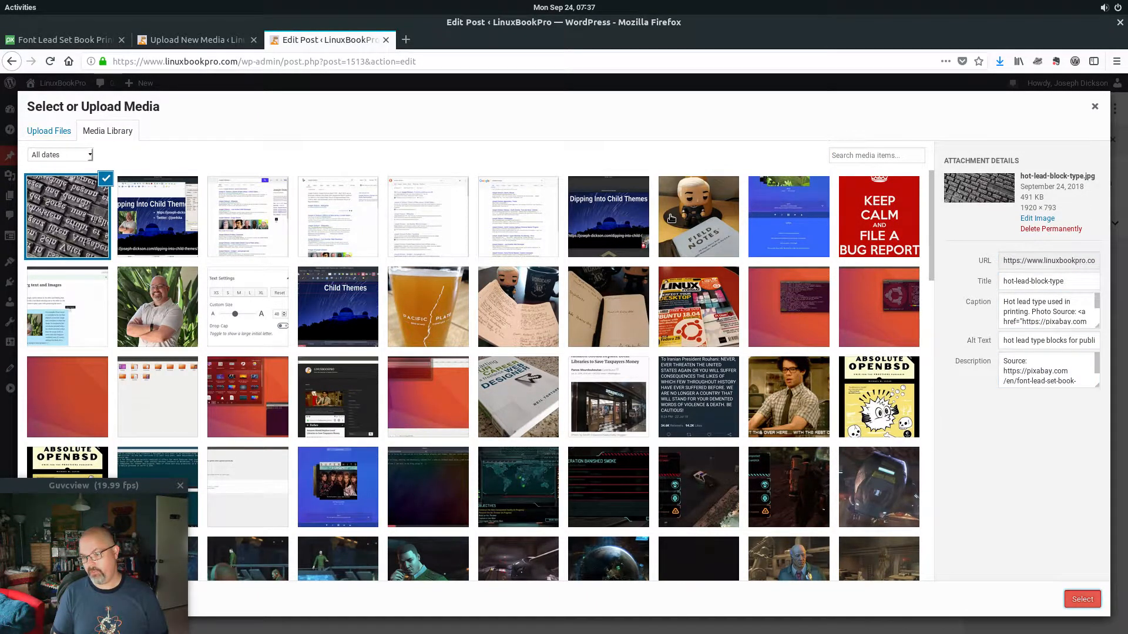
{"action": "key", "text": "Tab"}
{"action": "key", "text": "Return"}
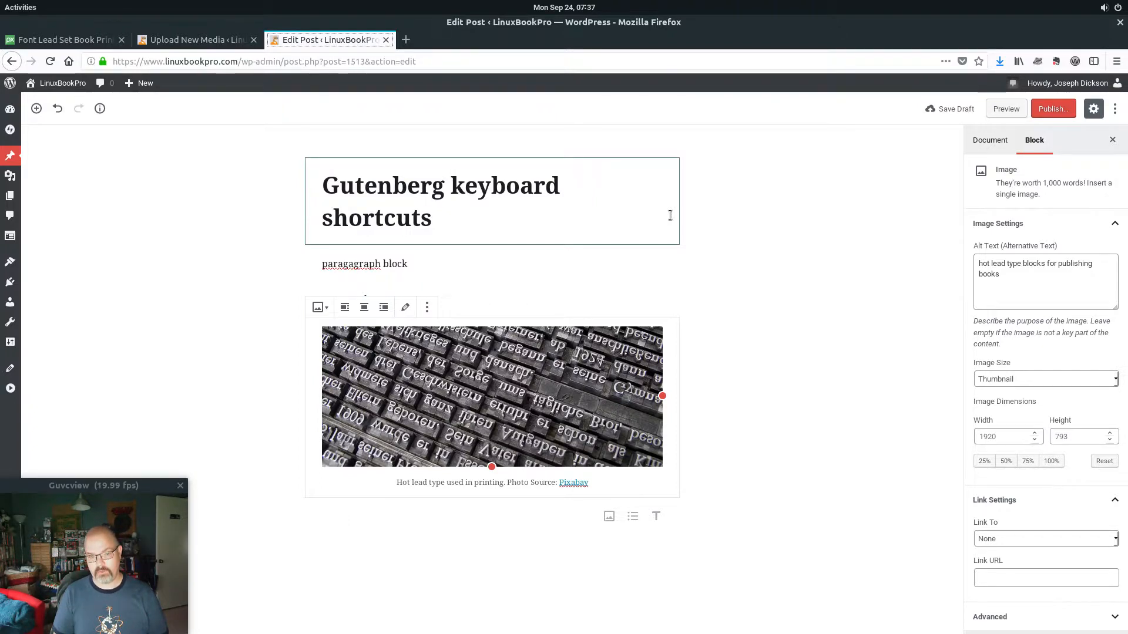
{"action": "key", "text": "Tab"}
{"action": "key", "text": "Tab"}
{"action": "key", "text": "Tab"}
{"action": "key", "text": "Tab"}
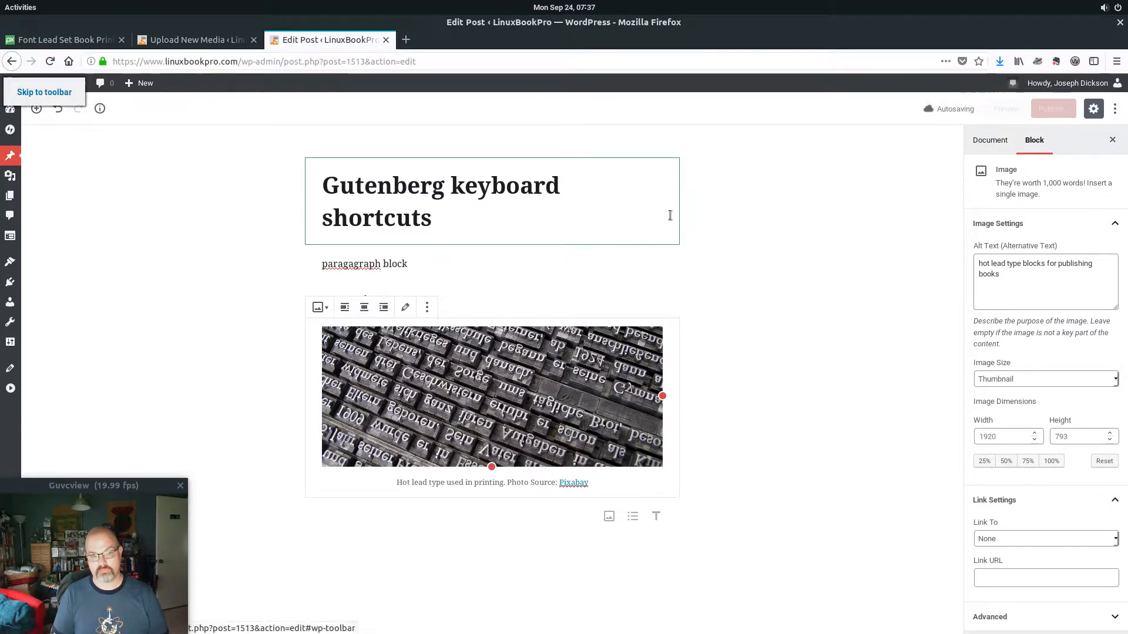
{"action": "key", "text": "Tab"}
{"action": "key", "text": "Tab"}
{"action": "key", "text": "Tab"}
{"action": "key", "text": "Tab"}
{"action": "key", "text": "Tab"}
{"action": "key", "text": "Tab"}
{"action": "key", "text": "Tab"}
{"action": "key", "text": "Tab"}
{"action": "key", "text": "Tab"}
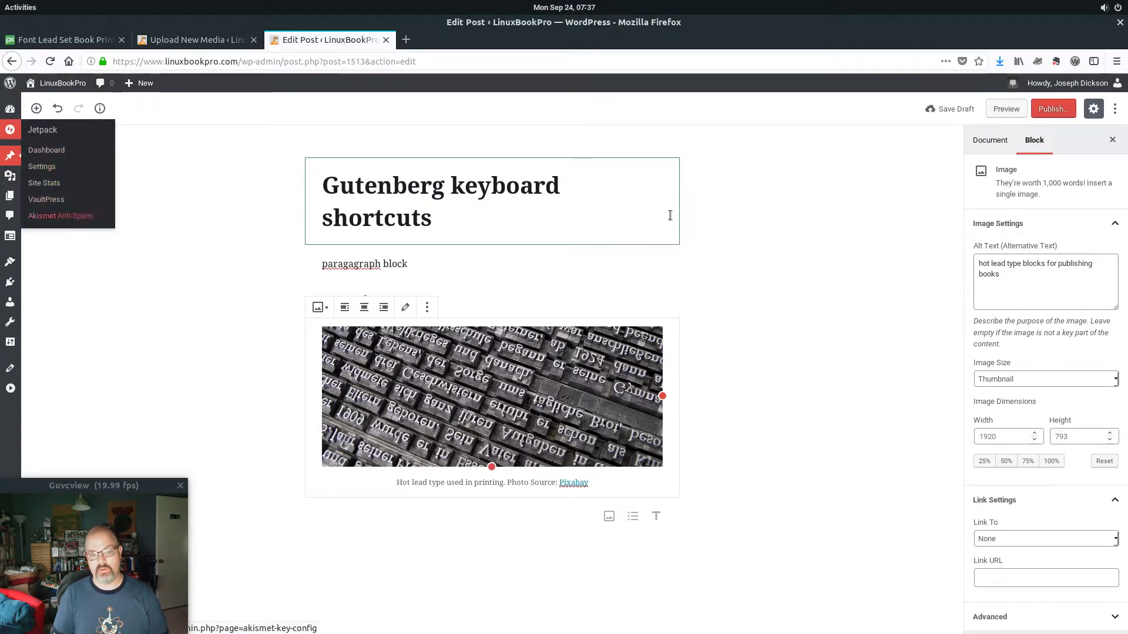
{"action": "key", "text": "Tab"}
{"action": "key", "text": "Tab"}
{"action": "key", "text": "Tab"}
{"action": "key", "text": "Tab"}
{"action": "key", "text": "Tab"}
{"action": "key", "text": "Tab"}
{"action": "key", "text": "Tab"}
{"action": "key", "text": "Tab"}
{"action": "key", "text": "Tab"}
{"action": "key", "text": "Tab"}
{"action": "key", "text": "Tab"}
{"action": "key", "text": "Tab"}
{"action": "key", "text": "Tab"}
{"action": "key", "text": "Tab"}
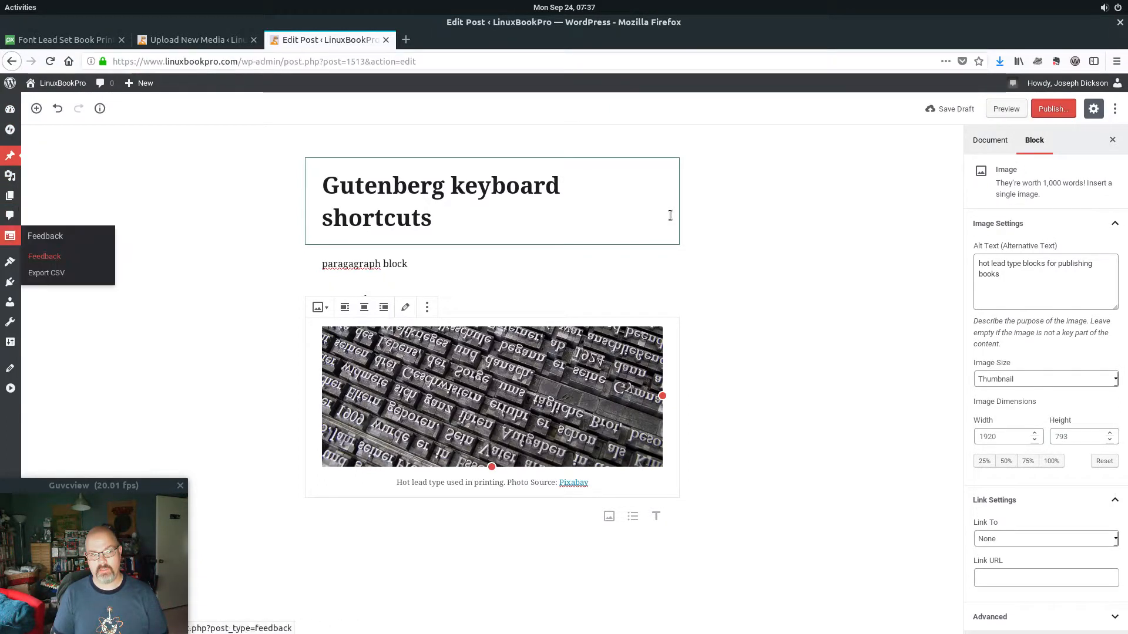
{"action": "key", "text": "Tab"}
{"action": "key", "text": "Tab"}
{"action": "key", "text": "Tab"}
{"action": "key", "text": "Tab"}
{"action": "key", "text": "Tab"}
{"action": "key", "text": "Tab"}
{"action": "key", "text": "Tab"}
{"action": "key", "text": "Tab"}
{"action": "key", "text": "Tab"}
{"action": "key", "text": "Tab"}
{"action": "key", "text": "Tab"}
{"action": "key", "text": "Tab"}
{"action": "key", "text": "Tab"}
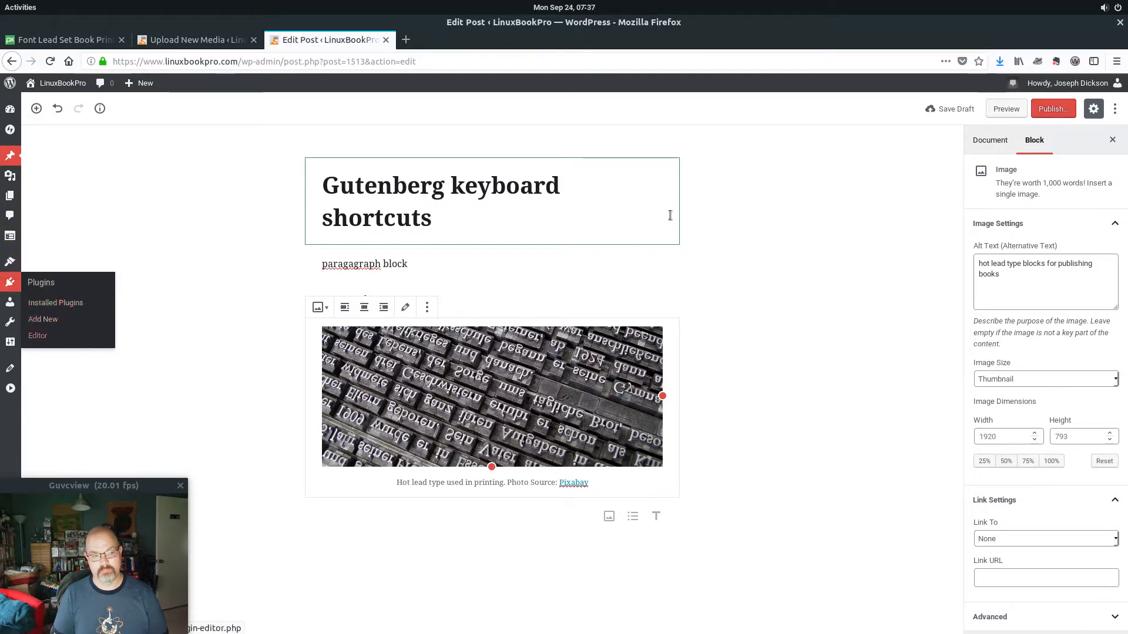
{"action": "key", "text": "Tab"}
{"action": "key", "text": "Tab"}
{"action": "key", "text": "Tab"}
{"action": "key", "text": "Tab"}
{"action": "key", "text": "Tab"}
{"action": "key", "text": "Tab"}
{"action": "key", "text": "Tab"}
{"action": "key", "text": "Tab"}
{"action": "key", "text": "Tab"}
{"action": "key", "text": "Tab"}
{"action": "key", "text": "Tab"}
{"action": "key", "text": "Tab"}
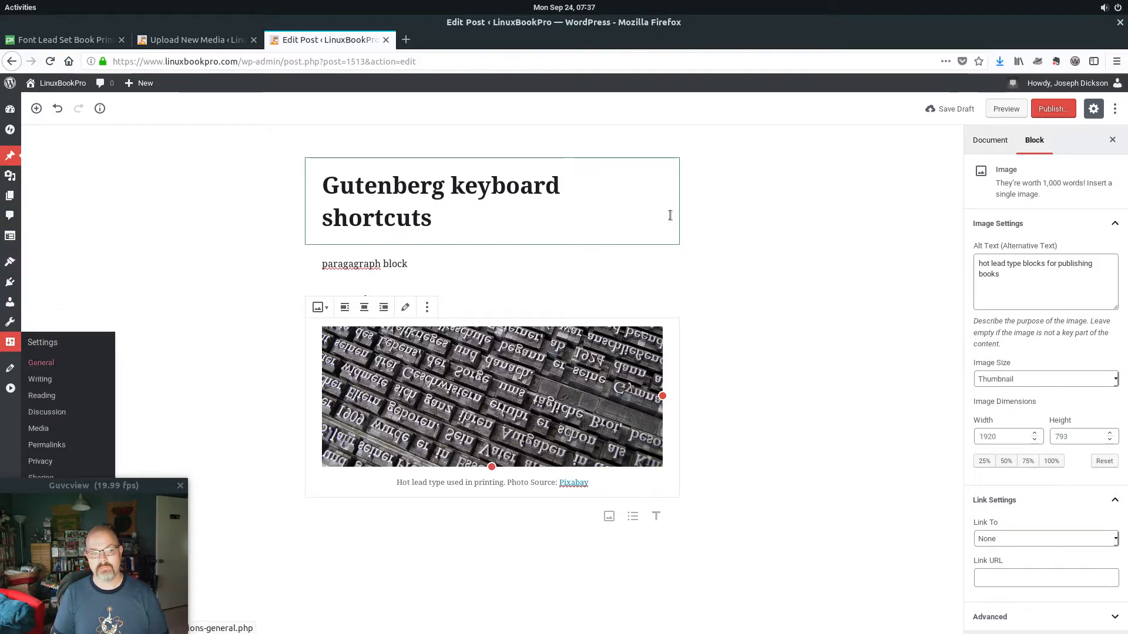
{"action": "key", "text": "Tab"}
{"action": "key", "text": "Tab"}
{"action": "key", "text": "Tab"}
{"action": "key", "text": "Tab"}
{"action": "key", "text": "Tab"}
{"action": "key", "text": "Tab"}
{"action": "key", "text": "Tab"}
{"action": "key", "text": "Tab"}
{"action": "key", "text": "Tab"}
{"action": "key", "text": "Tab"}
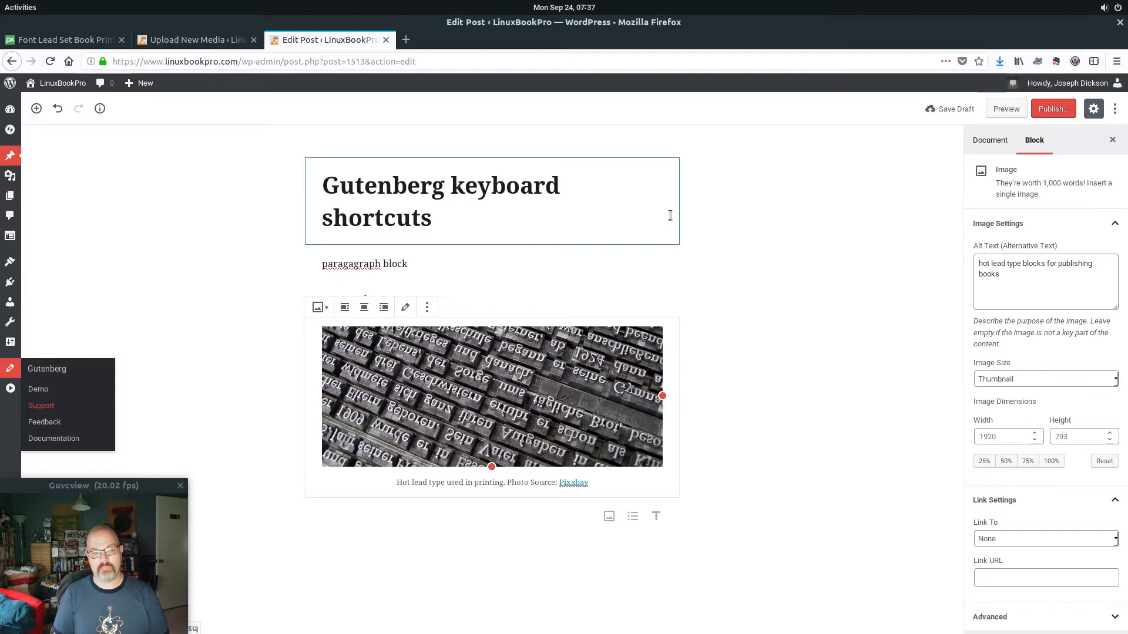
{"action": "key", "text": "Tab"}
{"action": "key", "text": "Tab"}
{"action": "key", "text": "Tab"}
{"action": "key", "text": "Tab"}
{"action": "key", "text": "Tab"}
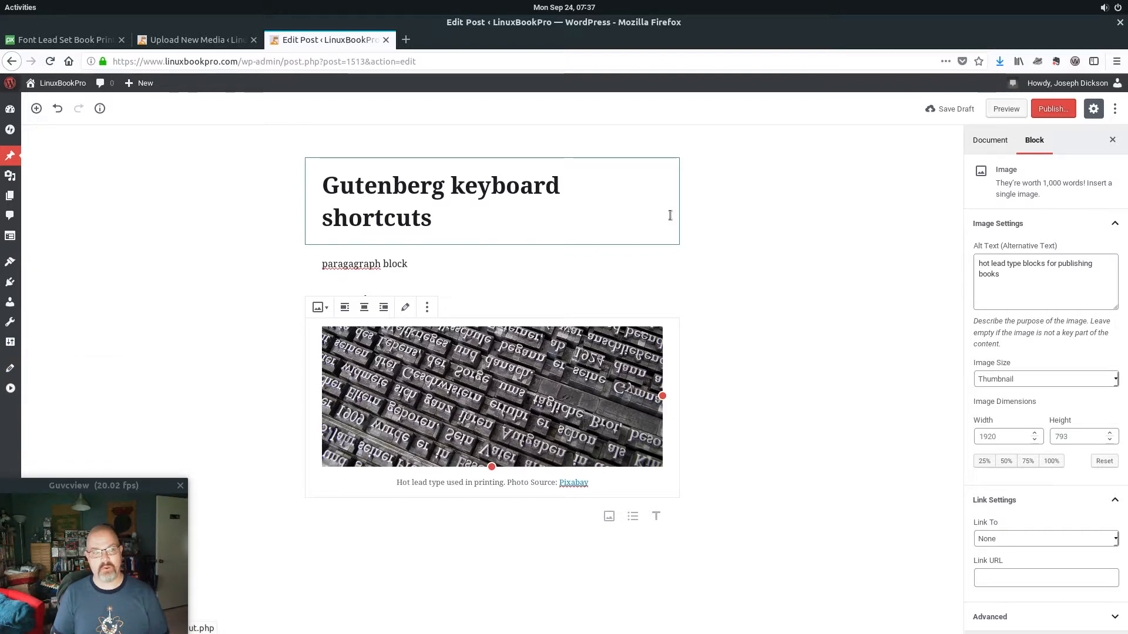
{"action": "key", "text": "Tab"}
{"action": "key", "text": "Tab"}
{"action": "key", "text": "Tab"}
{"action": "key", "text": "Tab"}
{"action": "key", "text": "Tab"}
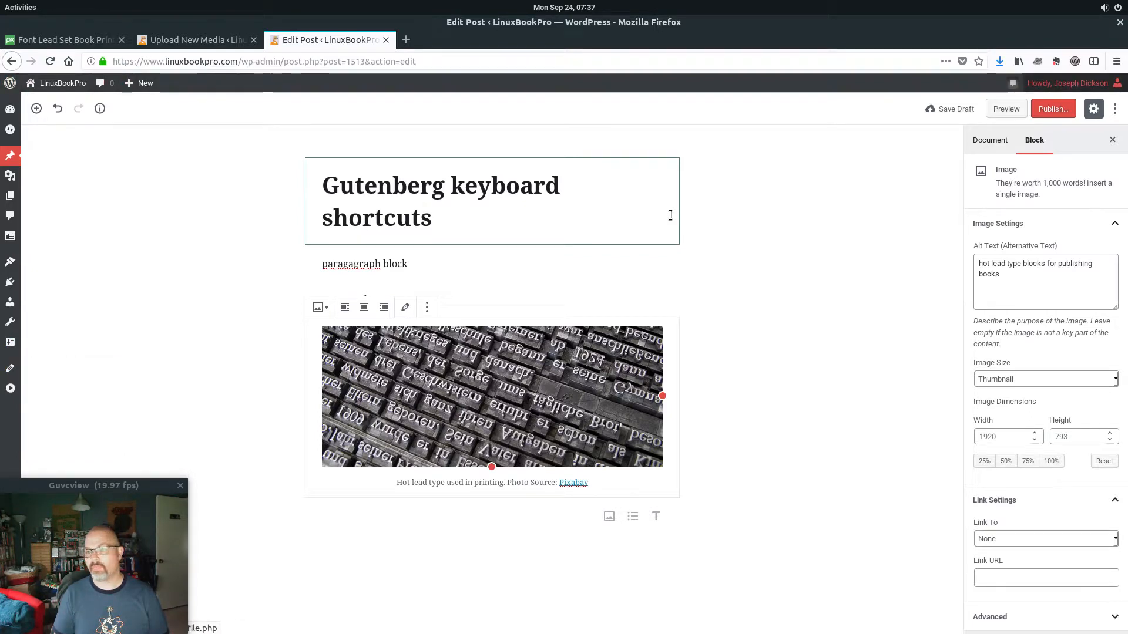
{"action": "key", "text": "Tab"}
{"action": "key", "text": "Tab"}
{"action": "key", "text": "Tab"}
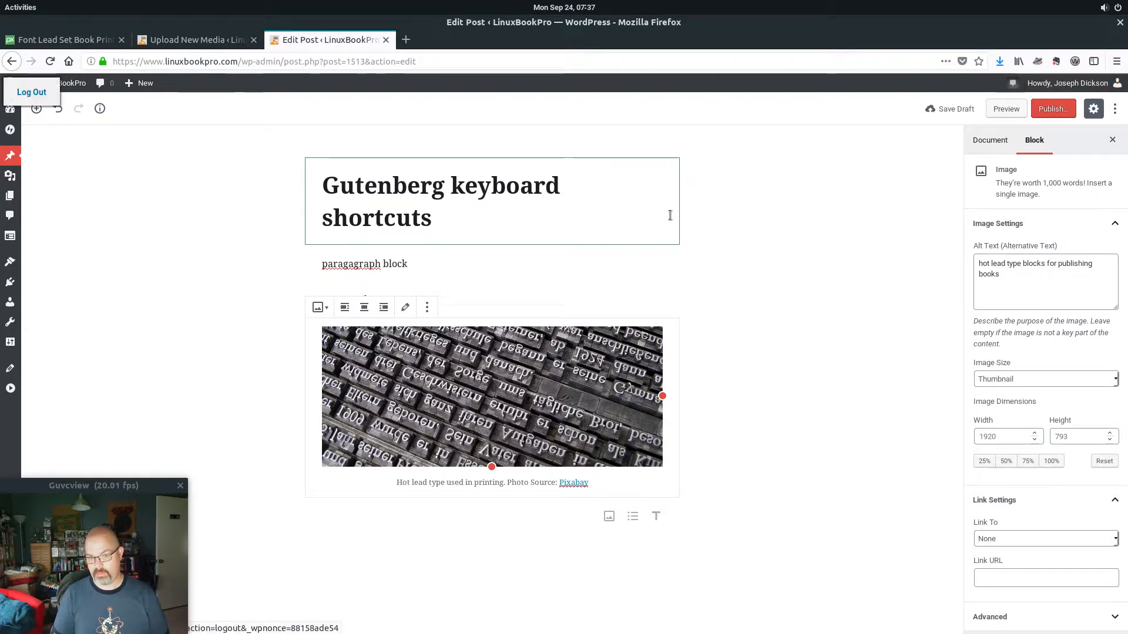
{"action": "key", "text": "Tab"}
{"action": "key", "text": "Tab"}
{"action": "key", "text": "Tab"}
{"action": "key", "text": "Tab"}
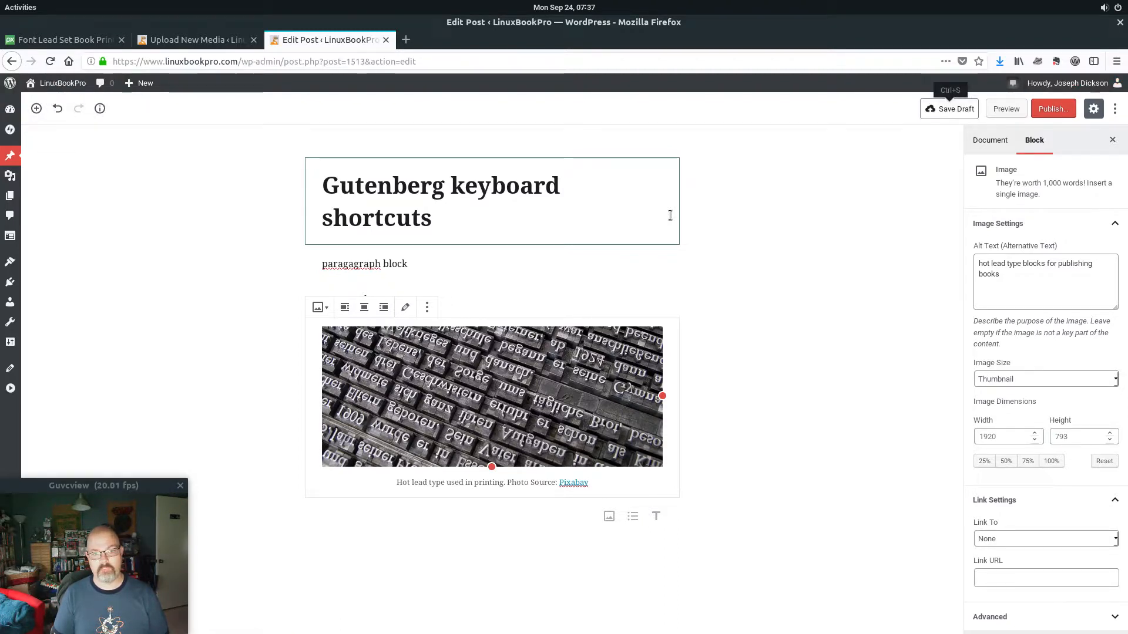
{"action": "key", "text": "Tab"}
{"action": "key", "text": "Tab"}
{"action": "key", "text": "Tab"}
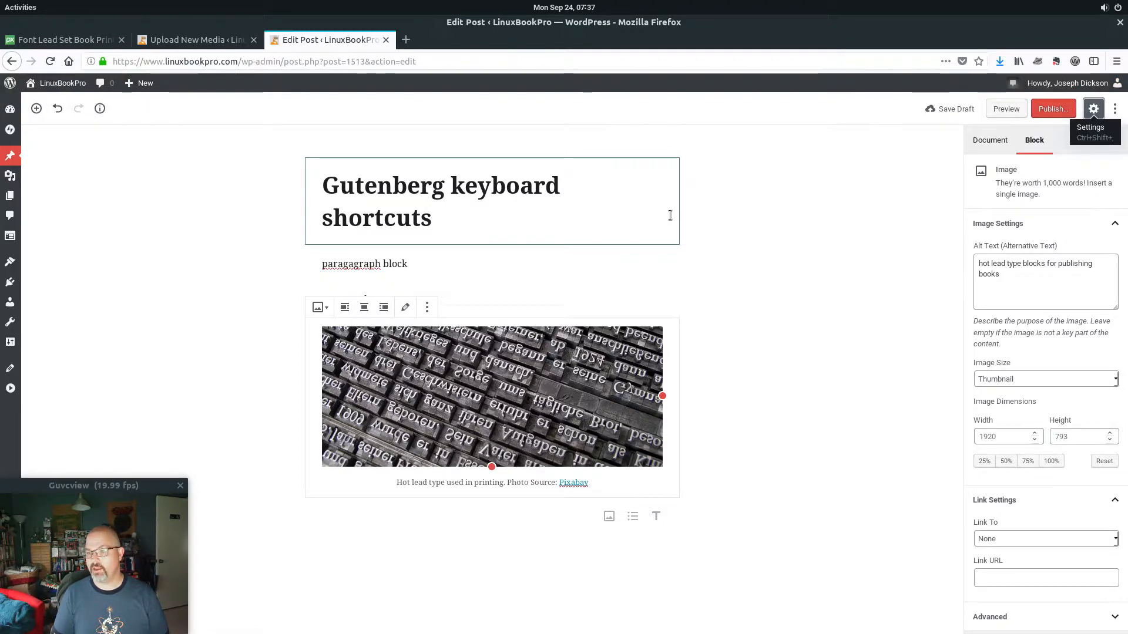
Move the caret from the post title down to the empty block below the image.
{"action": "key", "text": "shift+Tab"}
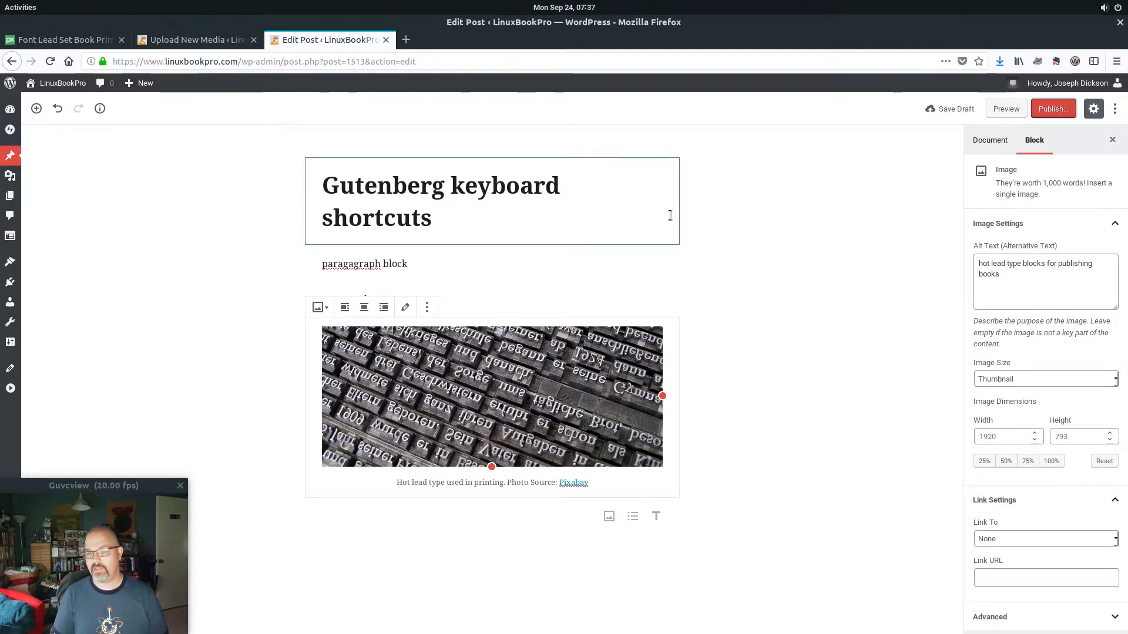
{"action": "key", "text": "Tab"}
{"action": "key", "text": "shift+Tab"}
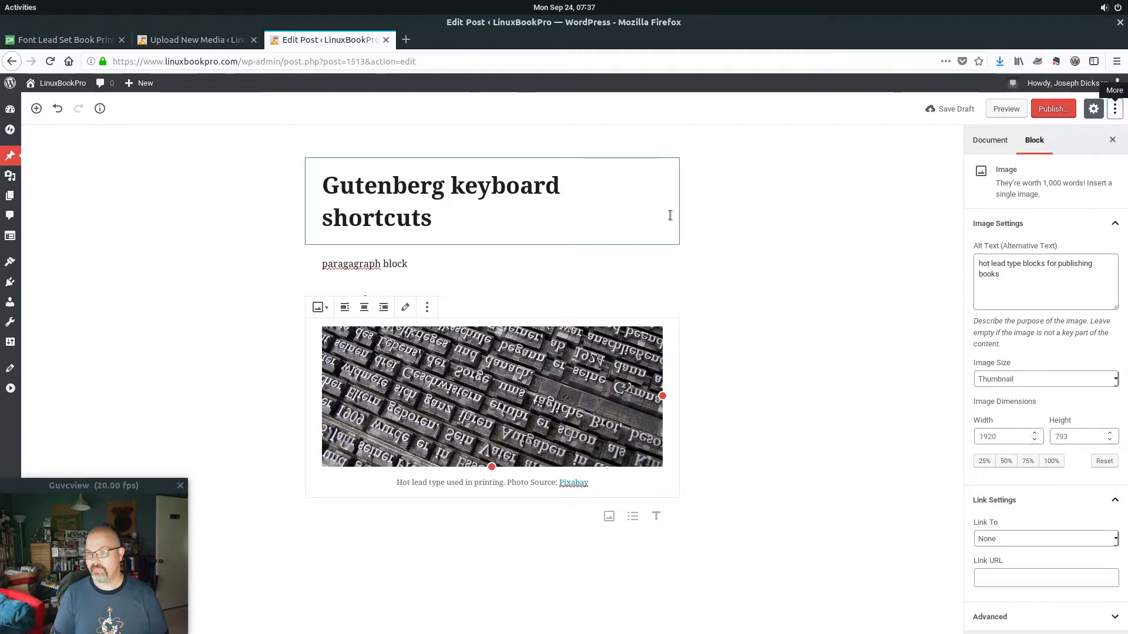
{"action": "left_click", "coordinate": [670, 215]}
{"action": "key", "text": "Down"}
{"action": "key", "text": "Down"}
{"action": "key", "text": "Down"}
{"action": "key", "text": "Down"}
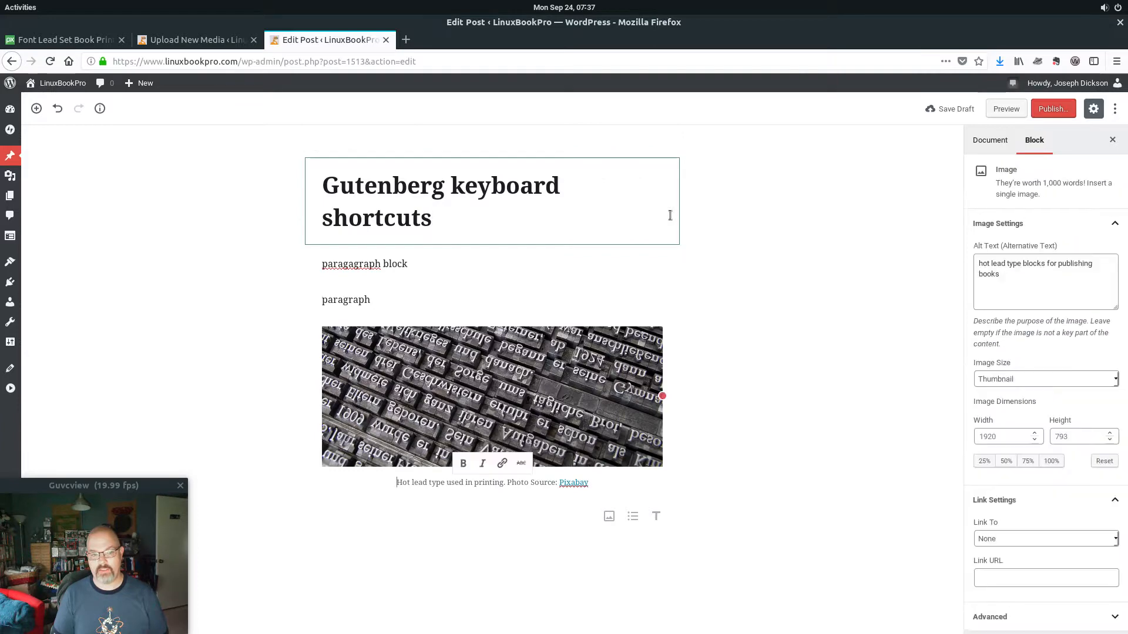
{"action": "key", "text": "Up"}
{"action": "key", "text": "Up"}
{"action": "key", "text": "Down"}
{"action": "key", "text": "Down"}
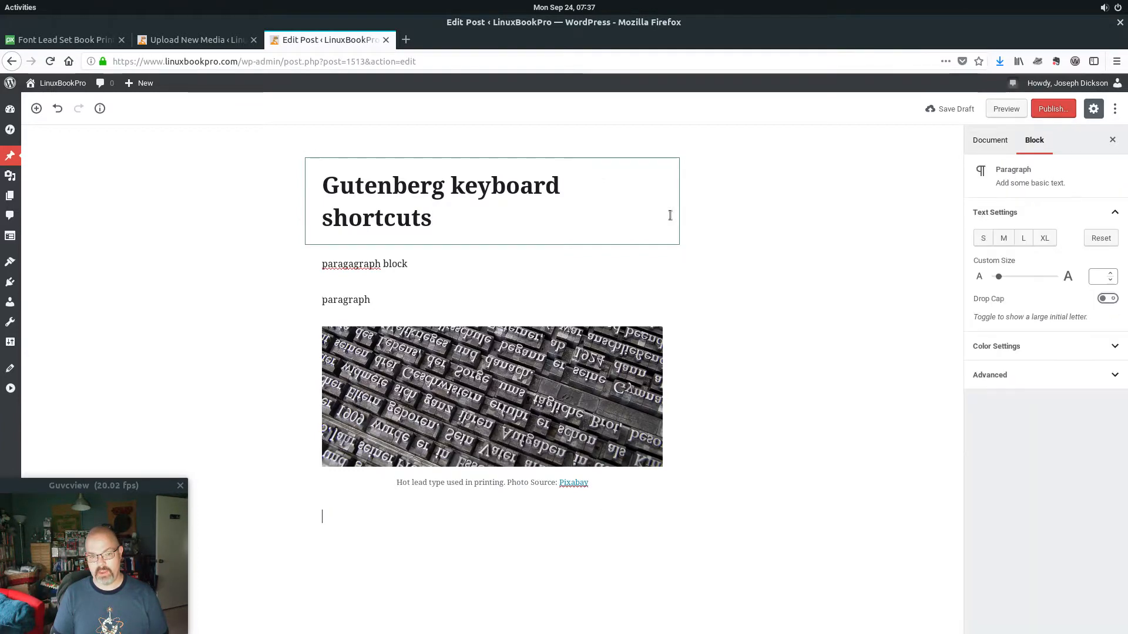
{"action": "key", "text": "Up"}
{"action": "key", "text": "Up"}
{"action": "key", "text": "Down"}
{"action": "key", "text": "Down"}
{"action": "key", "text": "Up"}
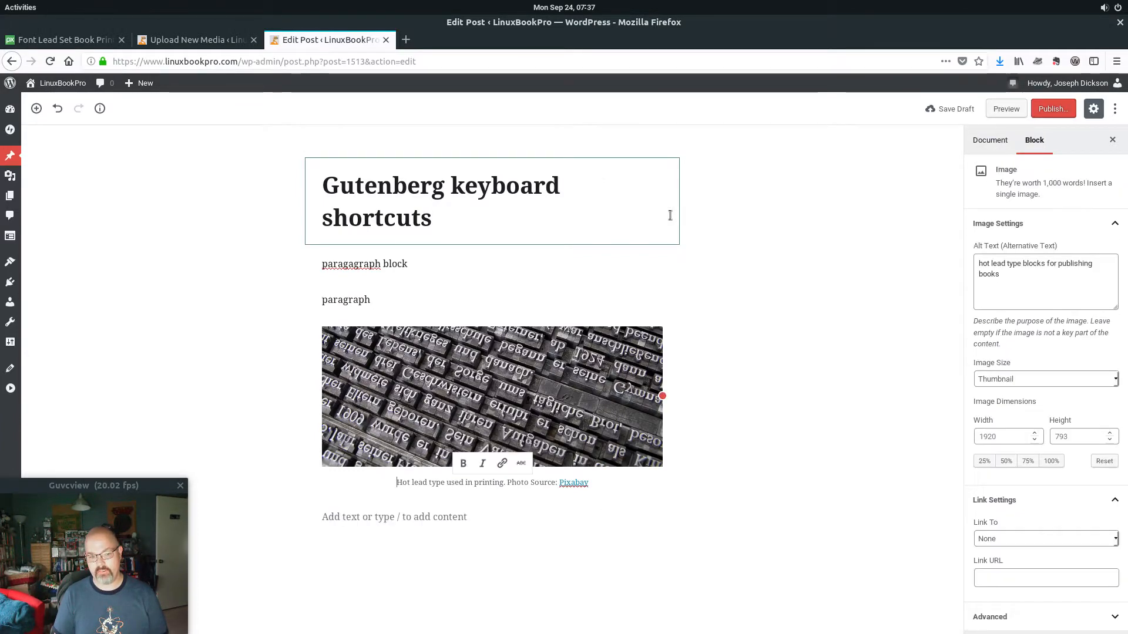
{"action": "key", "text": "Down"}
{"action": "key", "text": "Up"}
{"action": "key", "text": "Down"}
Turn the empty block into an H2 heading reading 'Headline', with a new block below.
{"action": "type", "text": "/"}
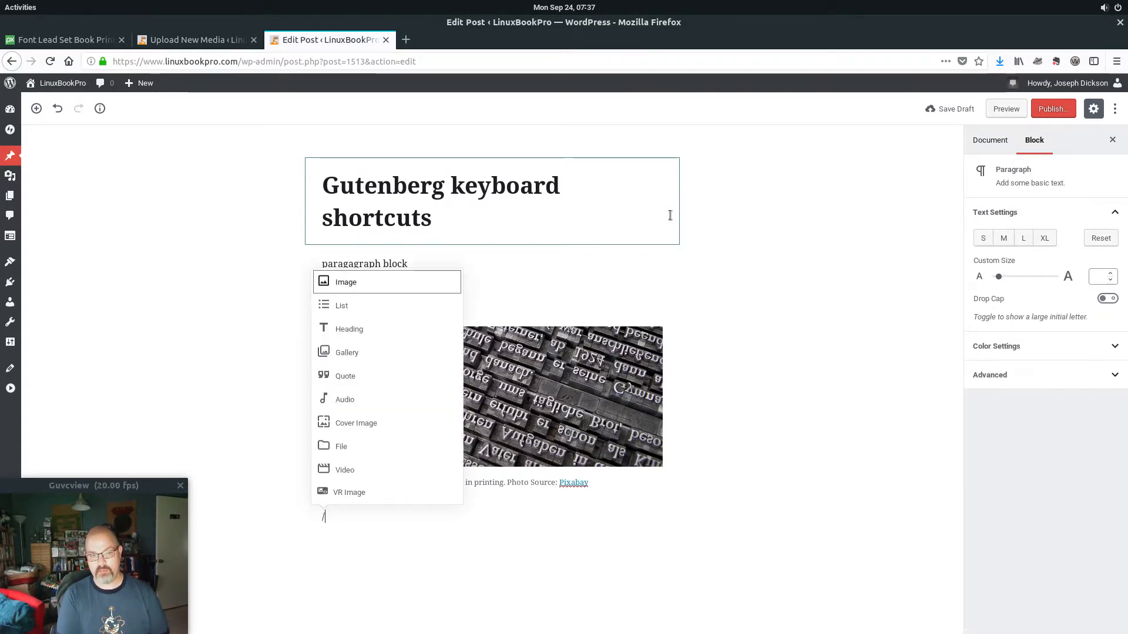
{"action": "key", "text": "Down"}
{"action": "key", "text": "Down"}
{"action": "key", "text": "Return"}
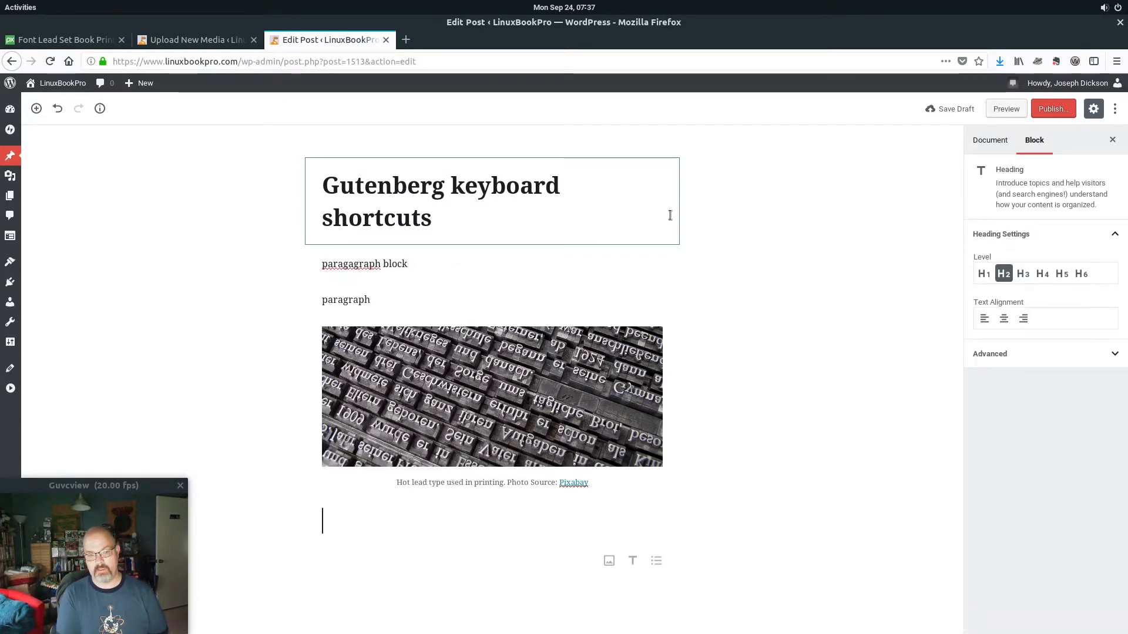
{"action": "type", "text": "Headline"}
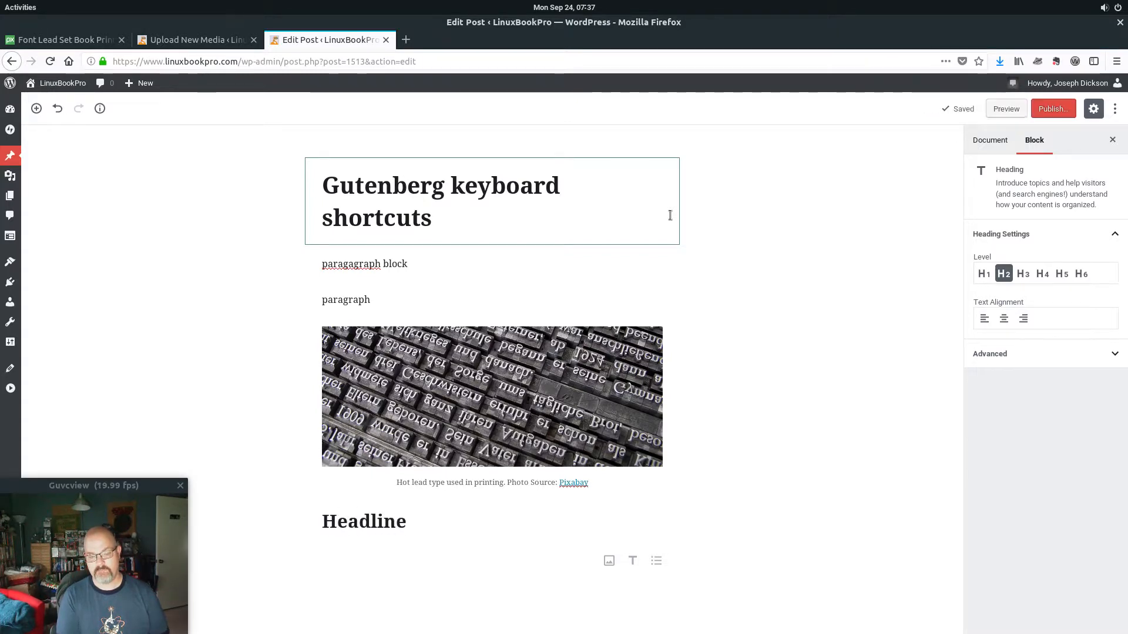
{"action": "key", "text": "Return"}
Insert a Quote block reading 'quote me not' under the Headline heading.
{"action": "type", "text": "/"}
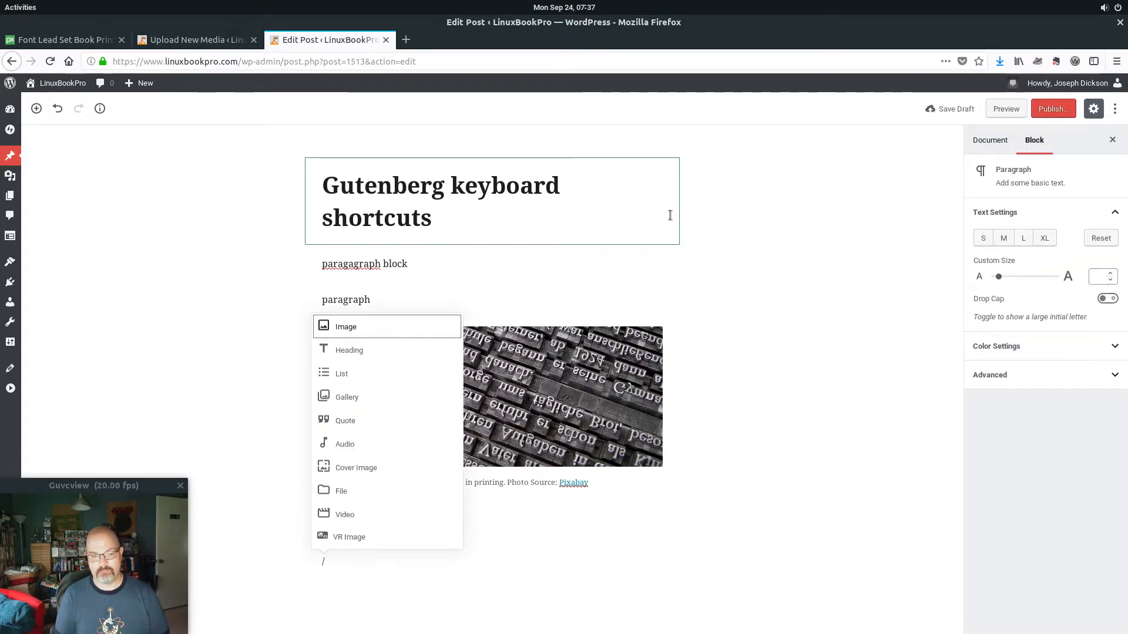
{"action": "key", "text": "Down"}
{"action": "key", "text": "Down"}
{"action": "key", "text": "Down"}
{"action": "key", "text": "Down"}
{"action": "key", "text": "Return"}
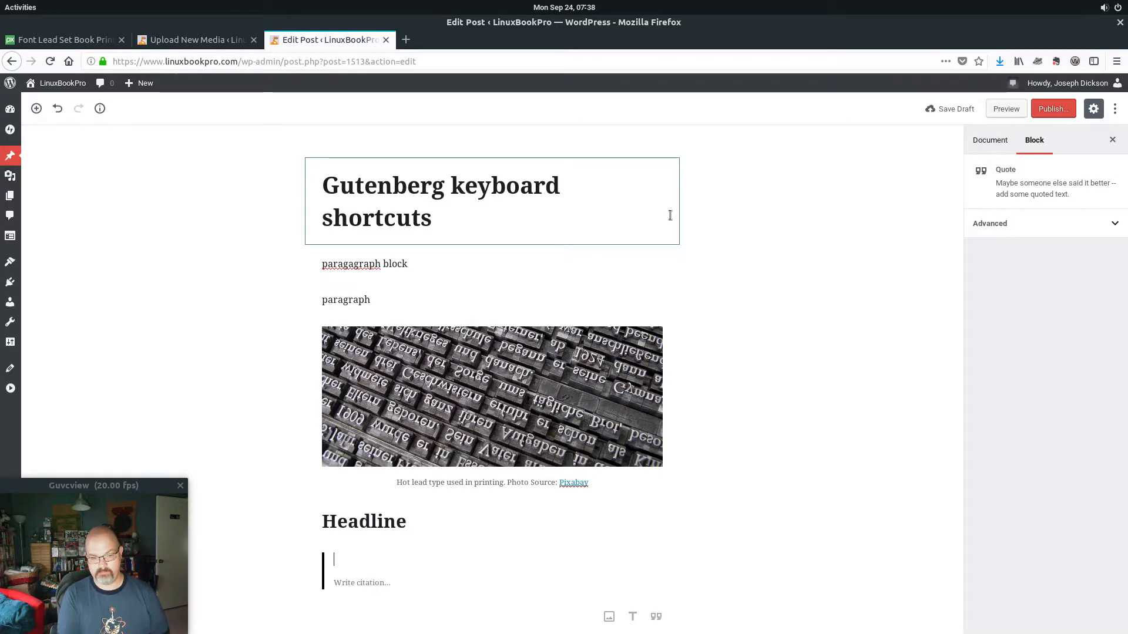
{"action": "type", "text": "quote me not"}
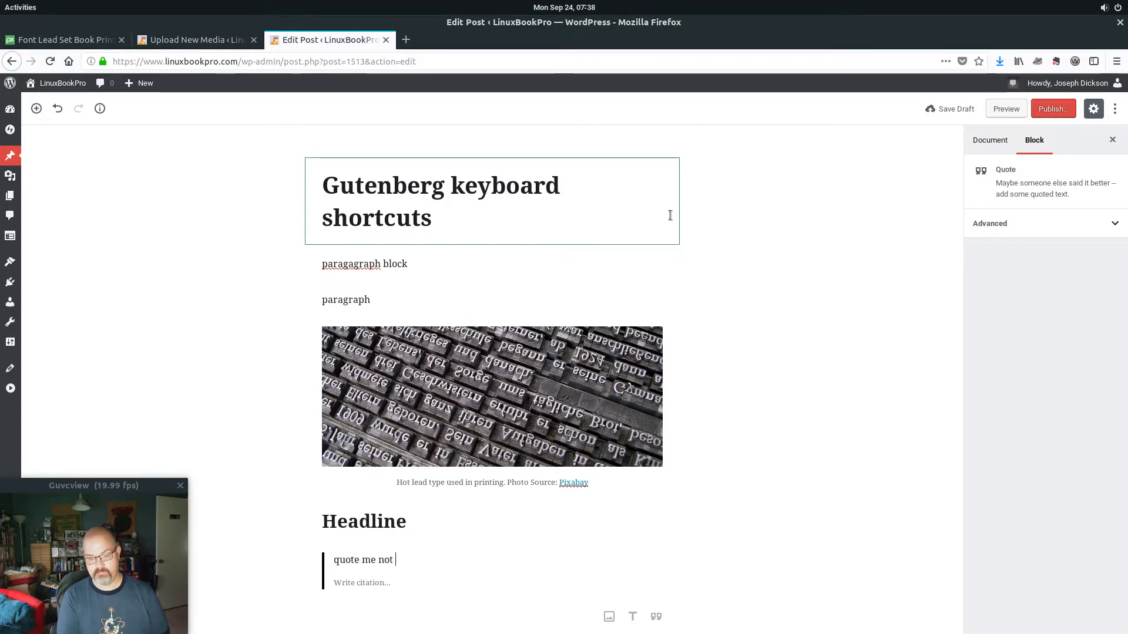
{"action": "key", "text": "Down"}
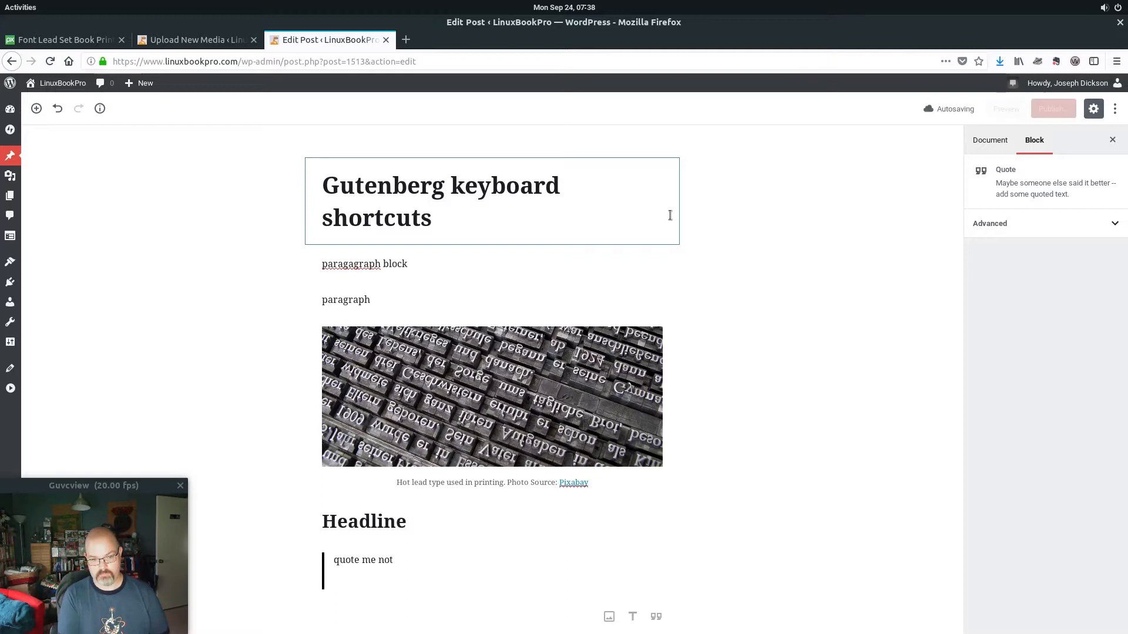
{"action": "key", "text": "Return"}
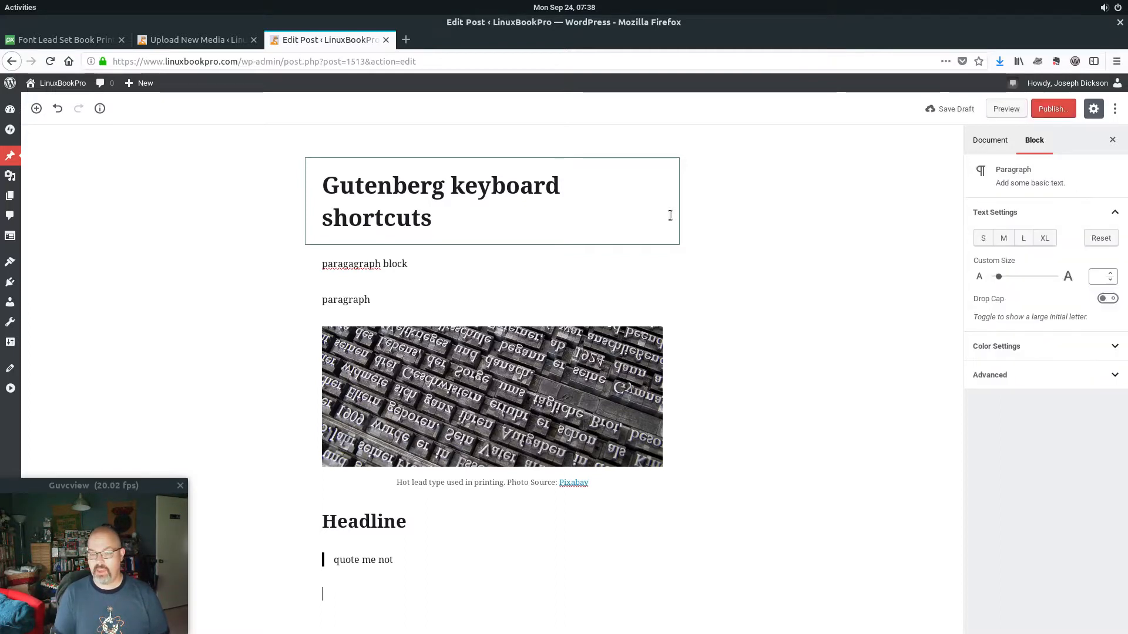
Fill the quote's citation with the author's name.
{"action": "key", "text": "Up"}
{"action": "key", "text": "Down"}
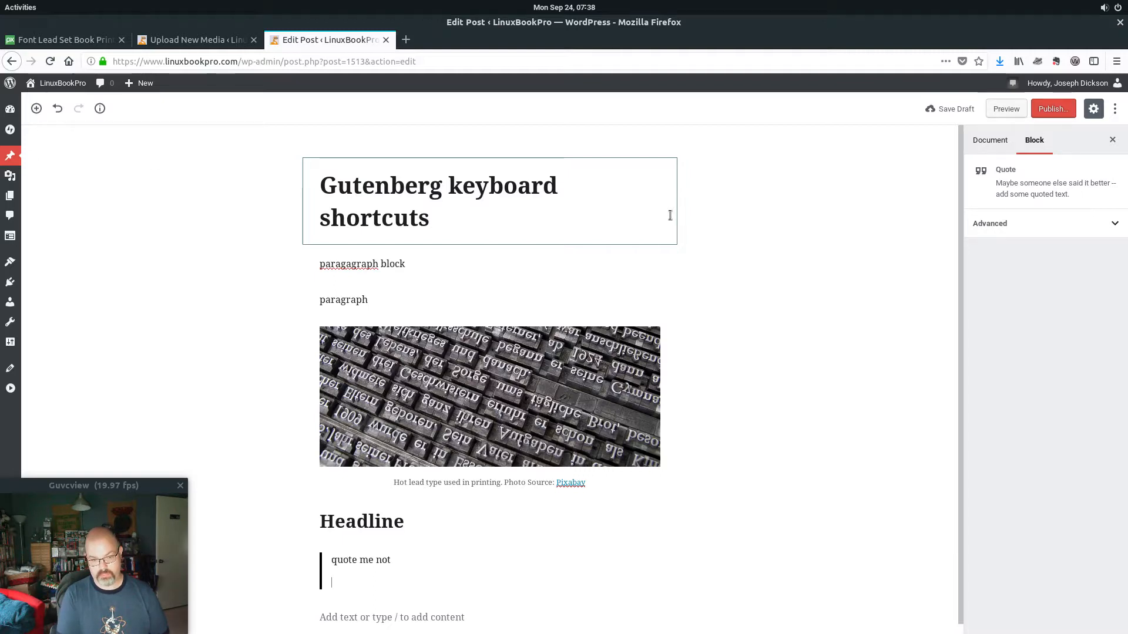
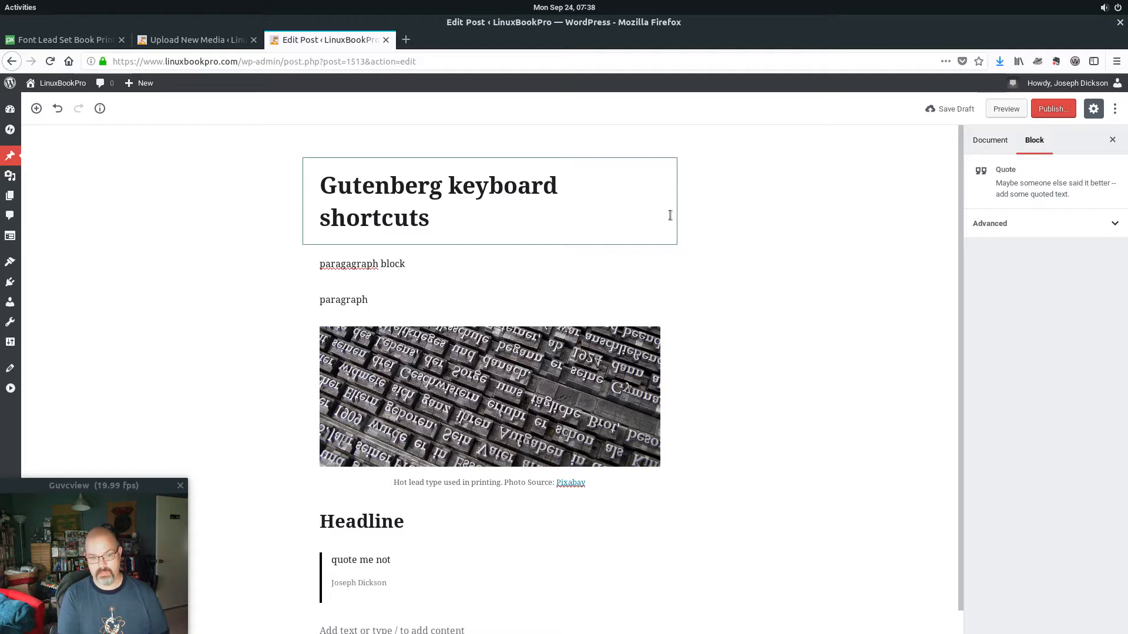
{"action": "key", "text": "Return"}
{"action": "key", "text": "Return"}
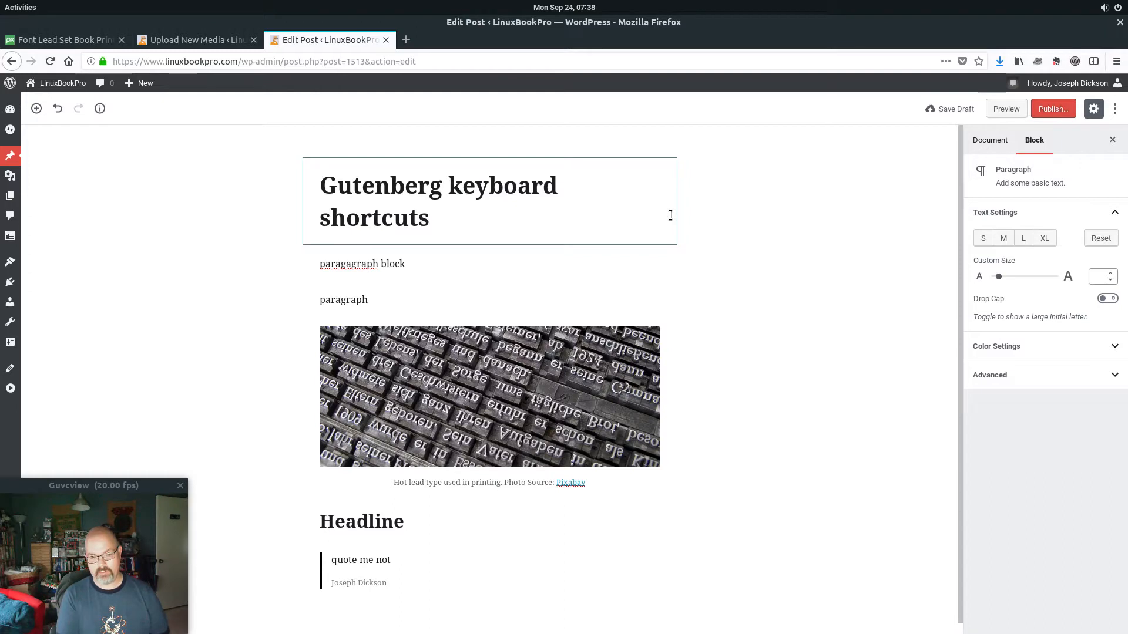
Type 'keep on typing' in the paragraph after the quote, then return to the image caption.
{"action": "type", "text": "keep on typing"}
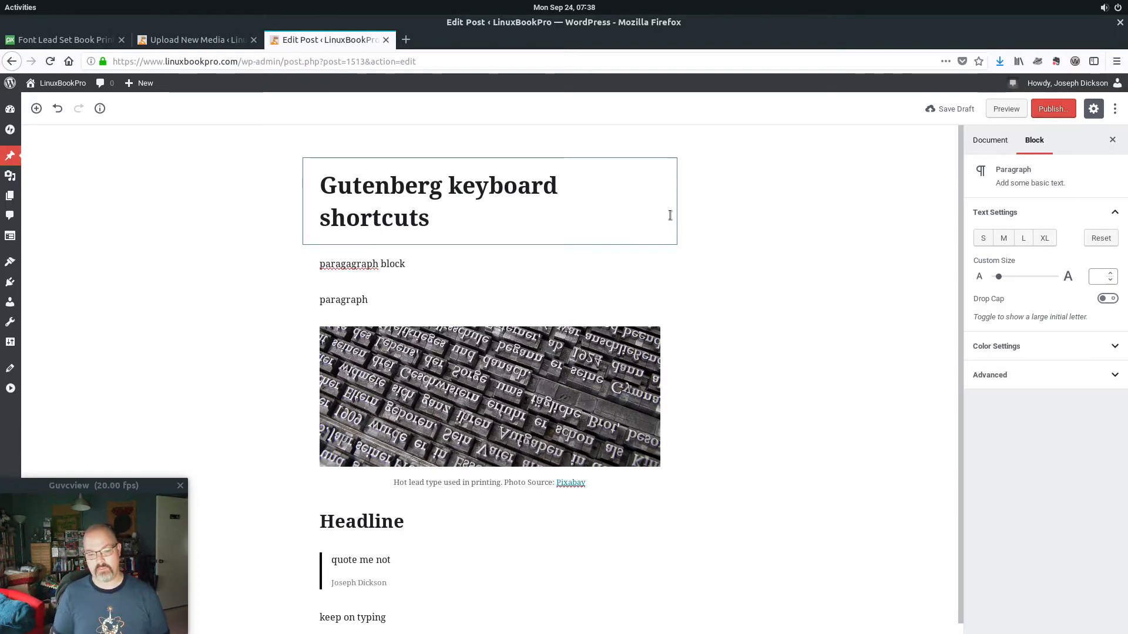
{"action": "key", "text": "Up"}
{"action": "key", "text": "Up"}
{"action": "key", "text": "Up"}
{"action": "key", "text": "Up"}
{"action": "key", "text": "Up"}
{"action": "key", "text": "Up"}
{"action": "key", "text": "Up"}
{"action": "key", "text": "Up"}
{"action": "key", "text": "Up"}
{"action": "key", "text": "Down"}
{"action": "key", "text": "Down"}
{"action": "key", "text": "Down"}
{"action": "key", "text": "Down"}
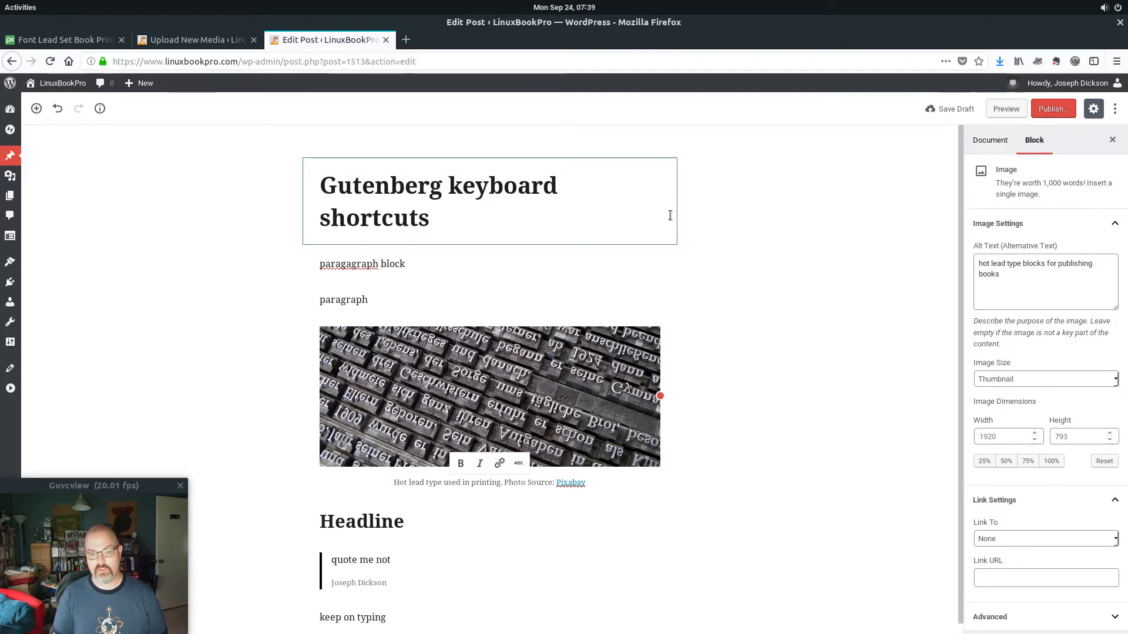
Step focus through the caption formatting and image block options, then back to the caption.
{"action": "key", "text": "shift+Tab"}
{"action": "key", "text": "shift+Tab"}
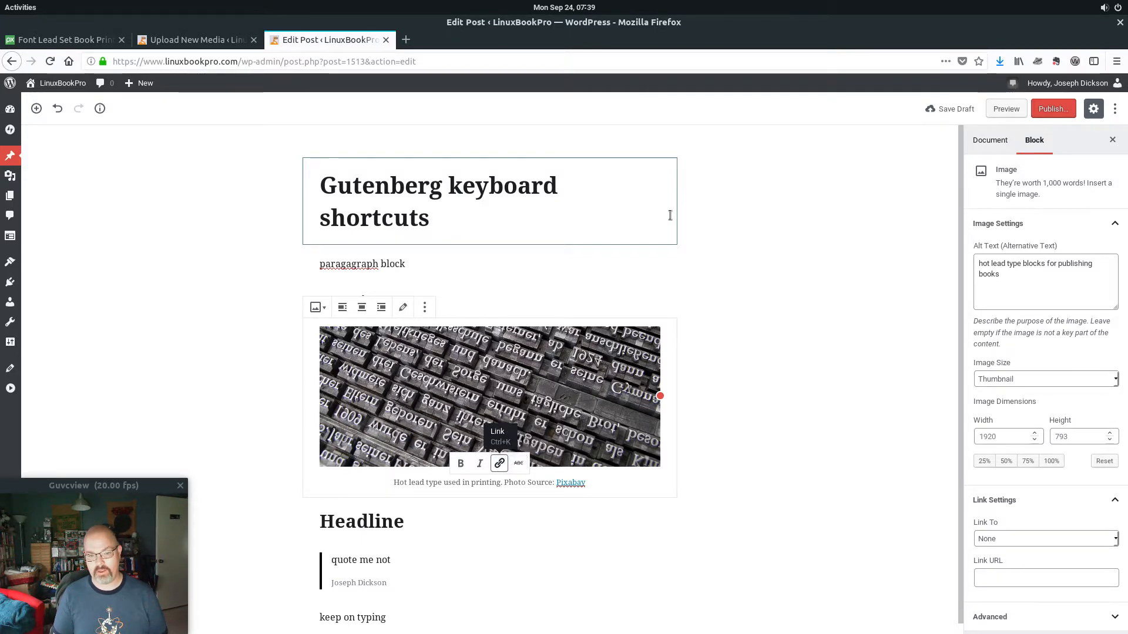
{"action": "key", "text": "shift+Tab"}
{"action": "key", "text": "shift+Tab"}
{"action": "key", "text": "shift+Tab"}
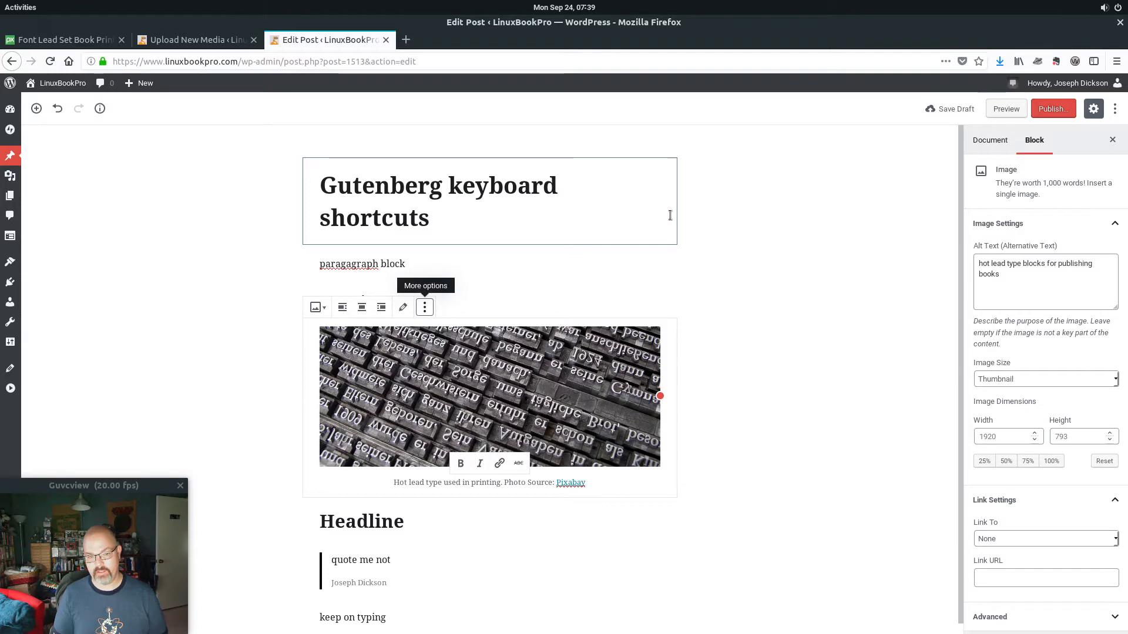
{"action": "key", "text": "Escape"}
{"action": "key", "text": "shift+Tab"}
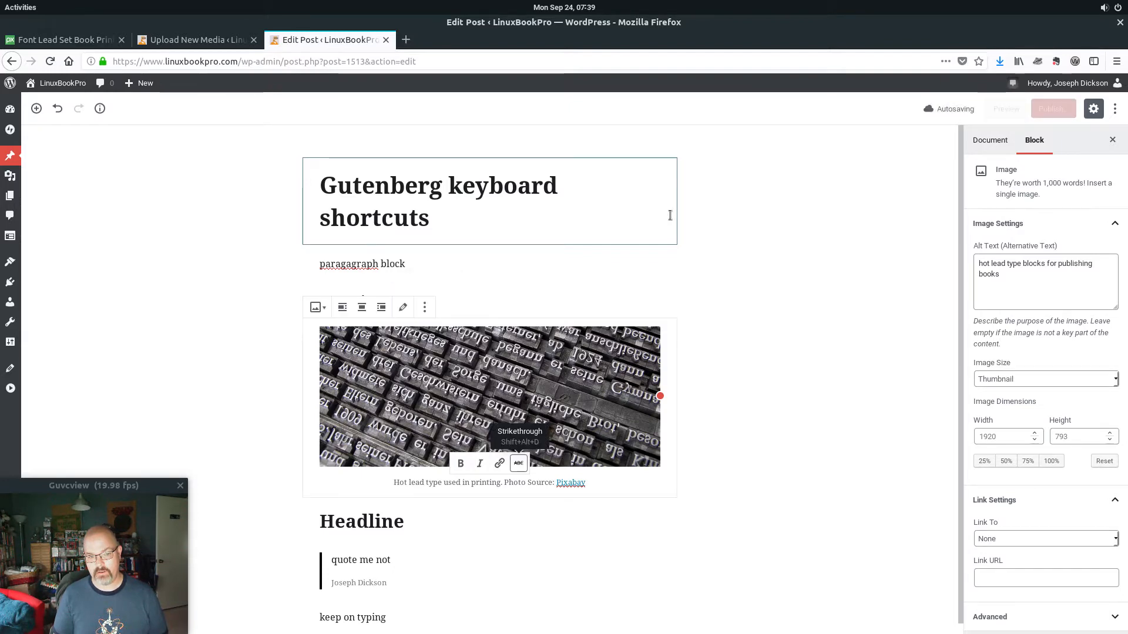
{"action": "key", "text": "shift+Tab"}
{"action": "key", "text": "shift+Tab"}
{"action": "key", "text": "shift+Tab"}
{"action": "key", "text": "shift+Tab"}
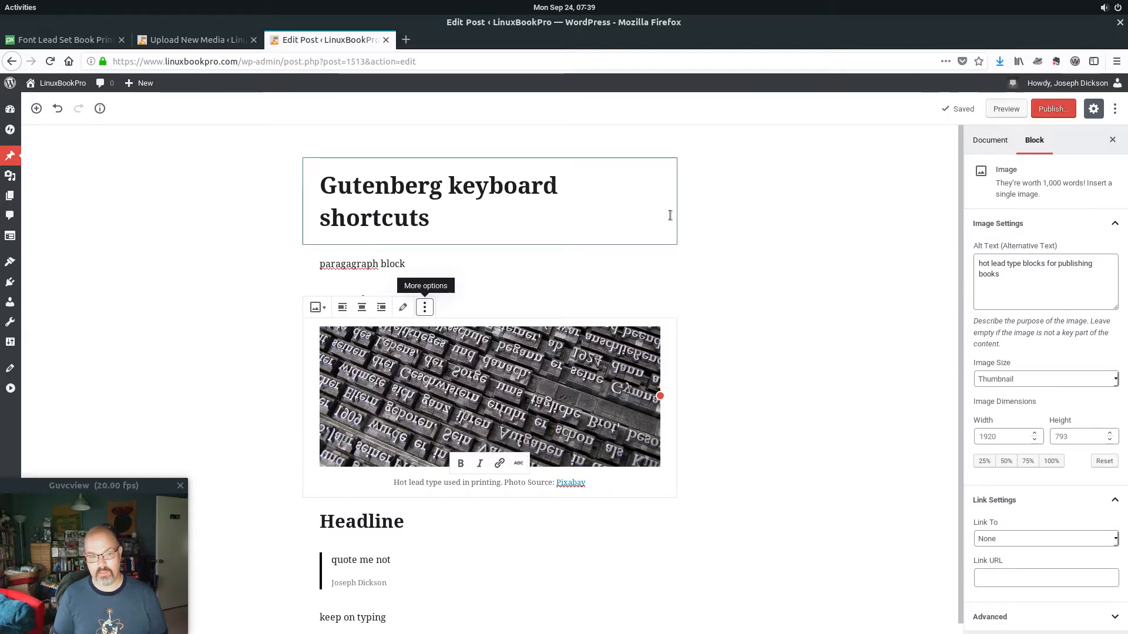
{"action": "key", "text": "shift+Tab"}
{"action": "key", "text": "shift+Tab"}
{"action": "key", "text": "shift+Tab"}
{"action": "key", "text": "shift+Tab"}
{"action": "key", "text": "shift+Tab"}
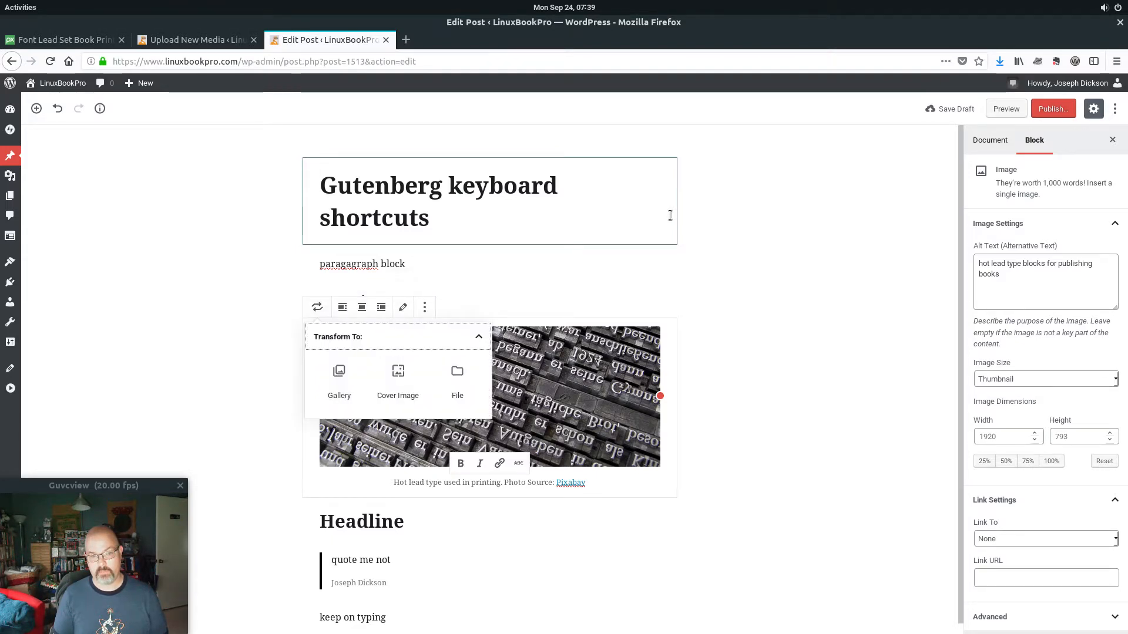
{"action": "key", "text": "Down"}
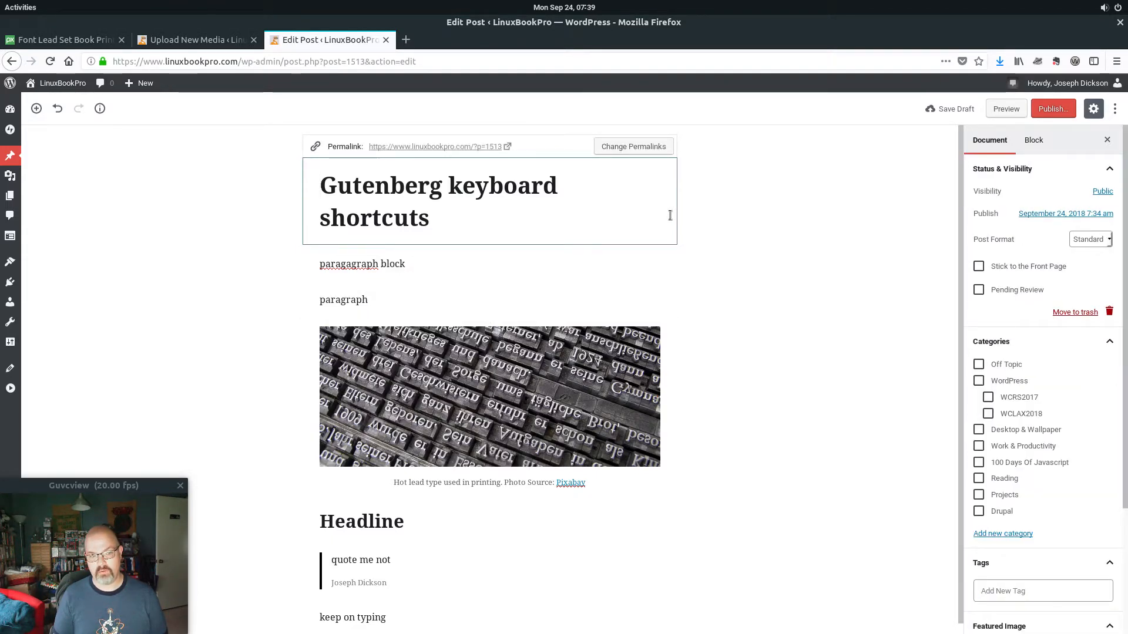
{"action": "key", "text": "Down"}
{"action": "key", "text": "Down"}
{"action": "key", "text": "Down"}
{"action": "key", "text": "Down"}
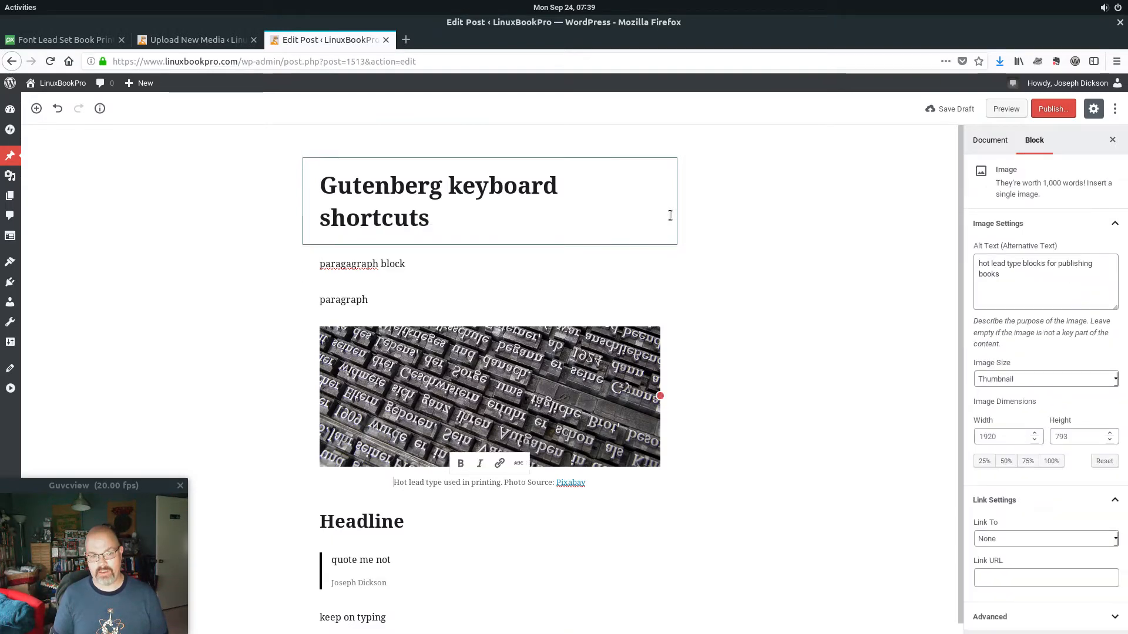
{"action": "key", "text": "Down"}
{"action": "key", "text": "Up"}
Open the image block's conversion choices and convert it to a Cover Image.
{"action": "key", "text": "shift+Tab"}
{"action": "key", "text": "shift+Tab"}
{"action": "key", "text": "shift+Tab"}
{"action": "key", "text": "shift+Tab"}
{"action": "key", "text": "shift+Tab"}
{"action": "key", "text": "shift+Tab"}
{"action": "key", "text": "shift+Tab"}
{"action": "key", "text": "shift+Tab"}
{"action": "key", "text": "shift+Tab"}
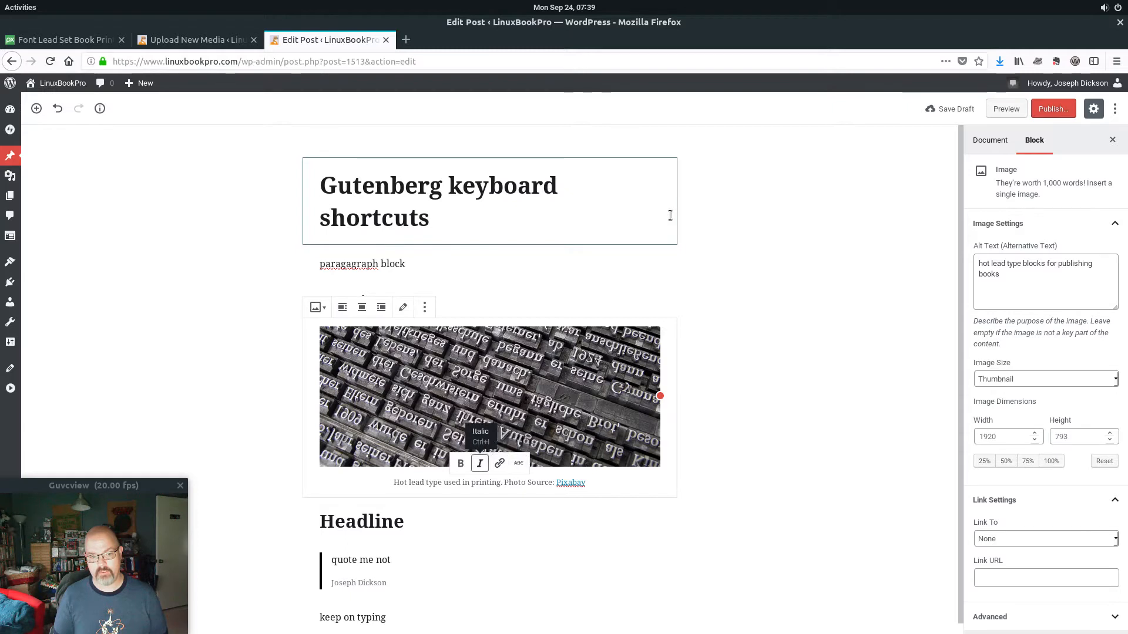
{"action": "key", "text": "shift+Tab"}
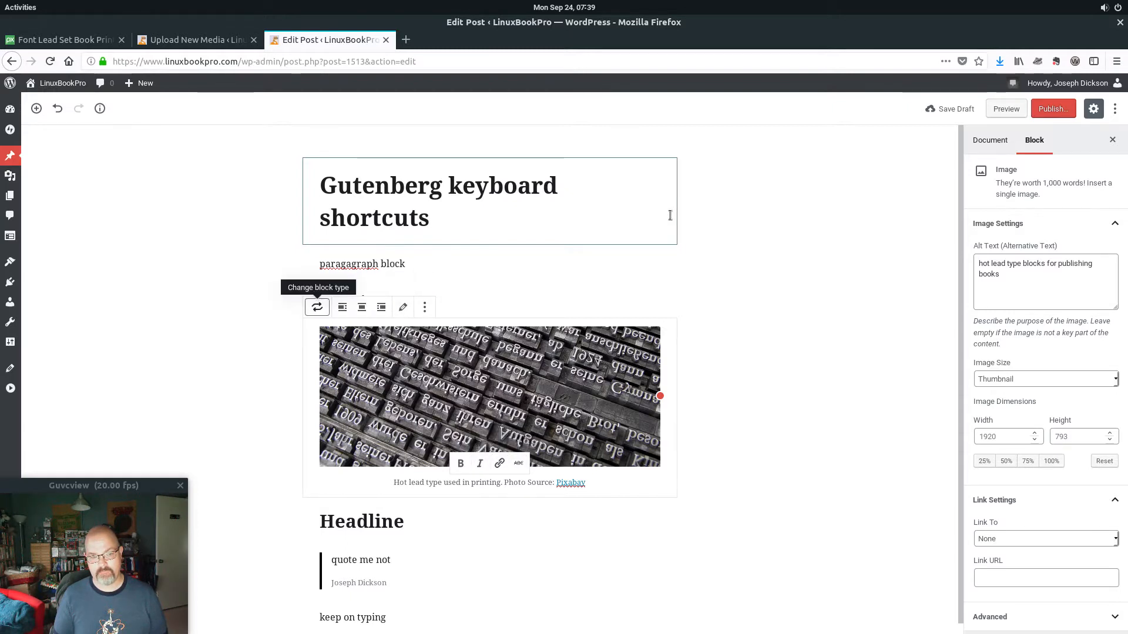
{"action": "key", "text": "Return"}
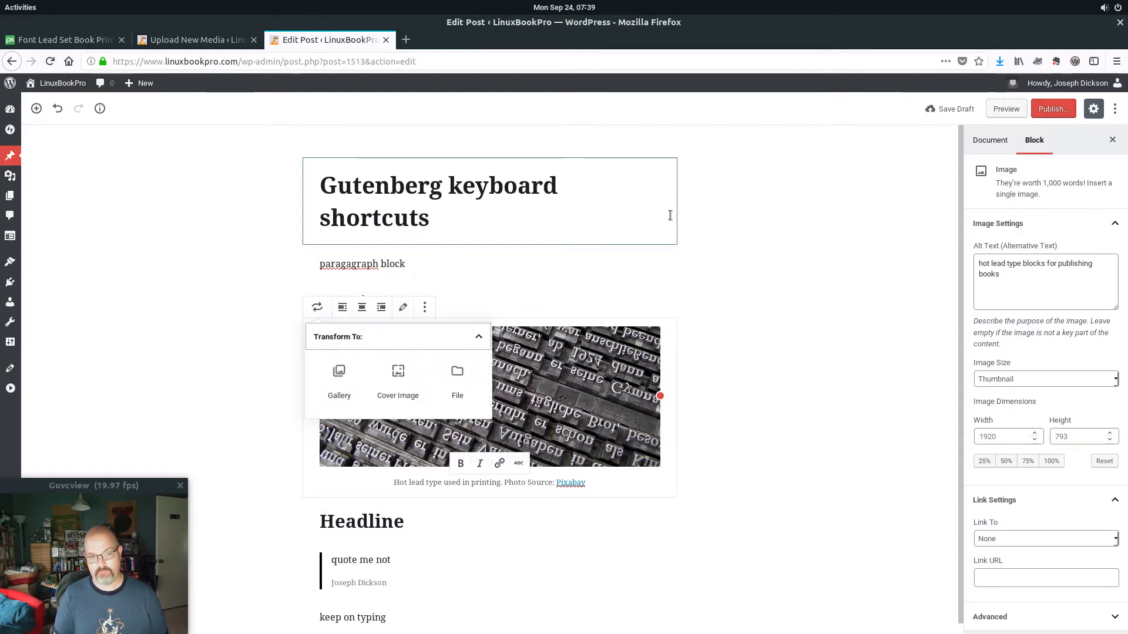
{"action": "key", "text": "Tab"}
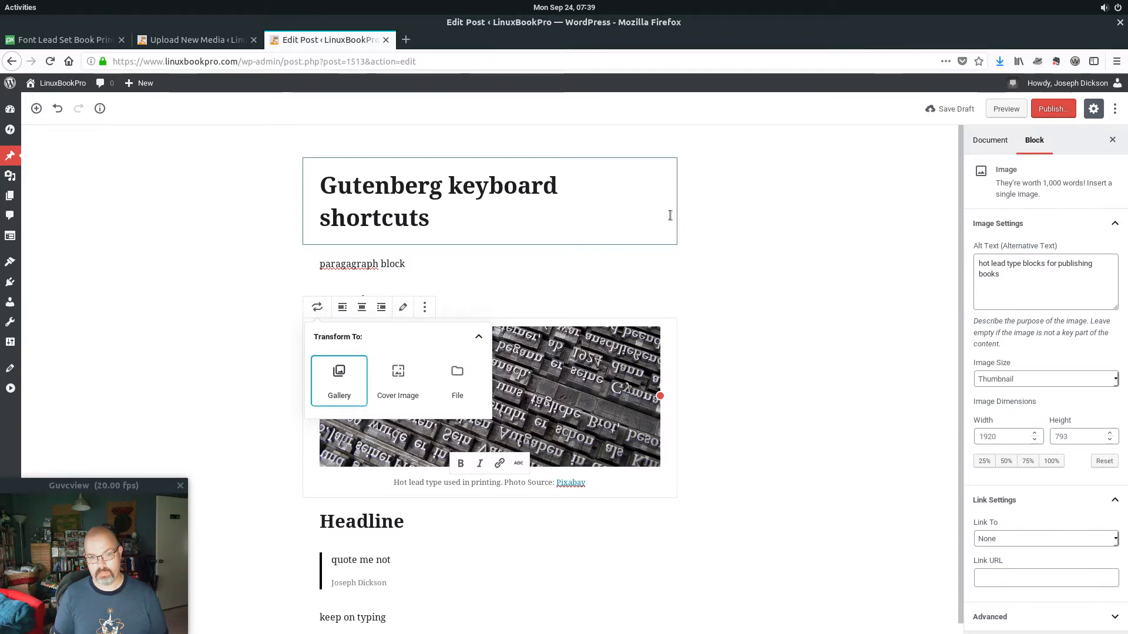
{"action": "key", "text": "Tab"}
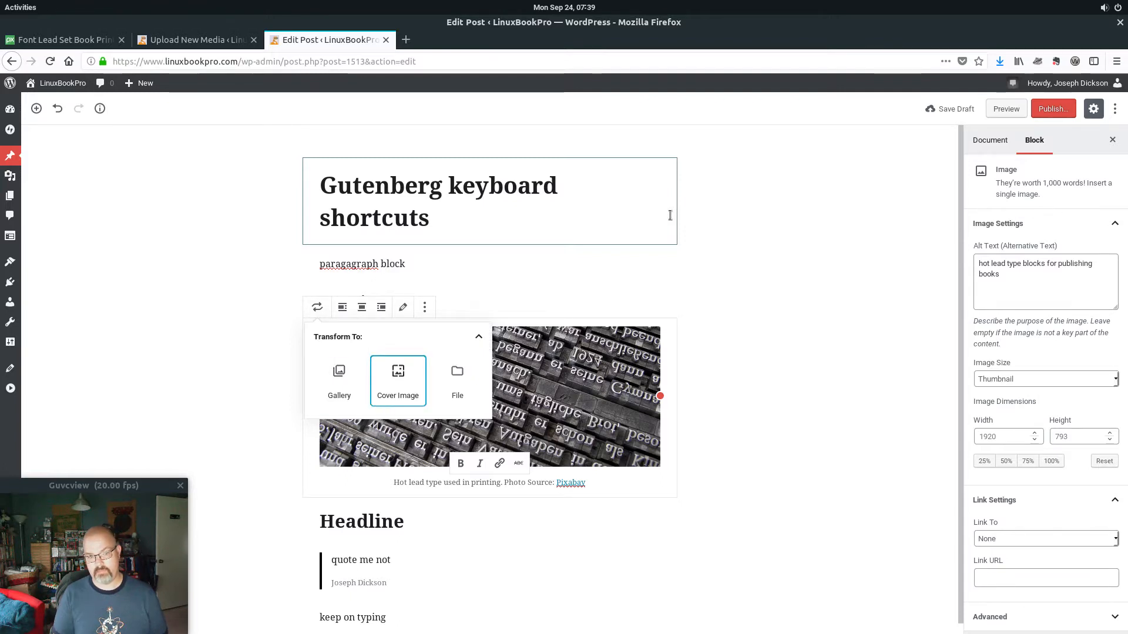
{"action": "key", "text": "Return"}
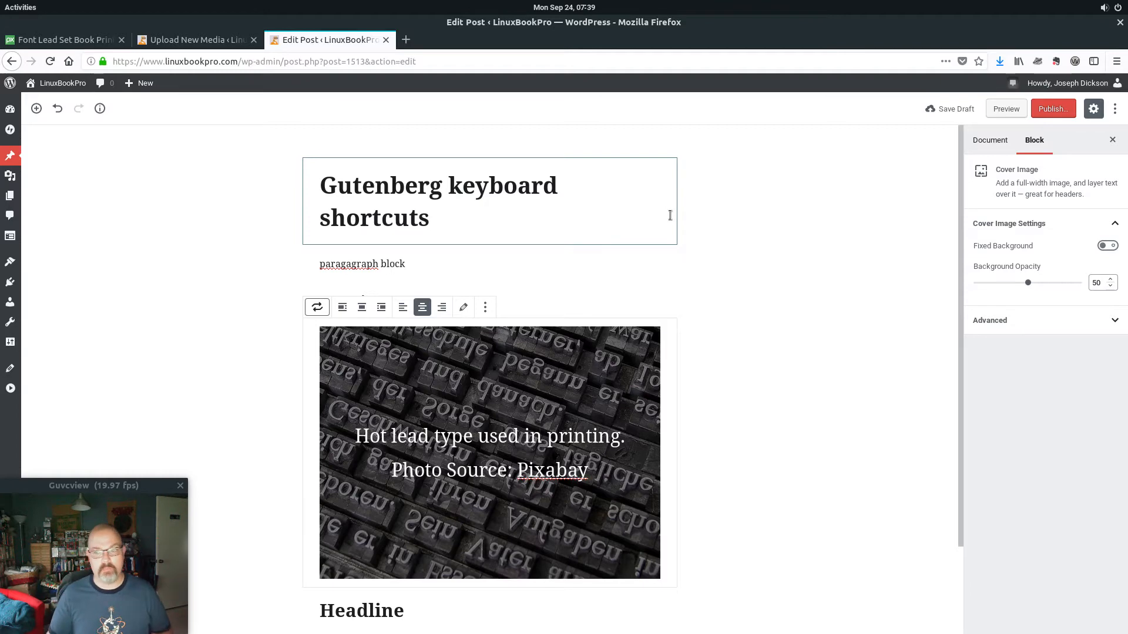
Go to the Plugins admin page, dismissing the leave-page warning.
{"action": "left_click", "coordinate": [10, 285]}
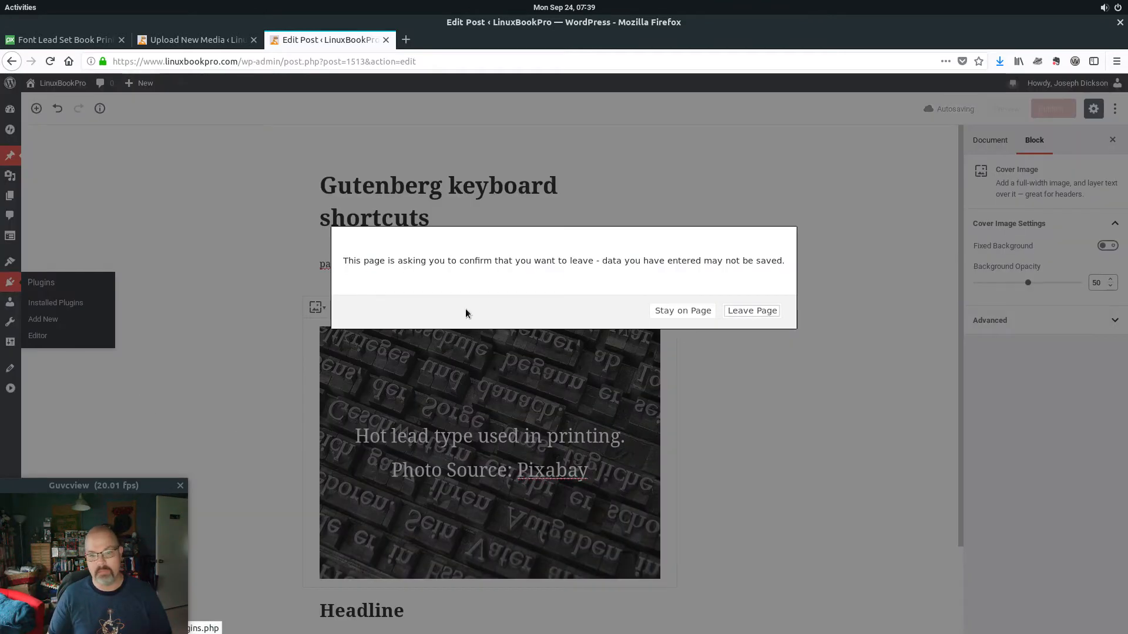
{"action": "key", "text": "Escape"}
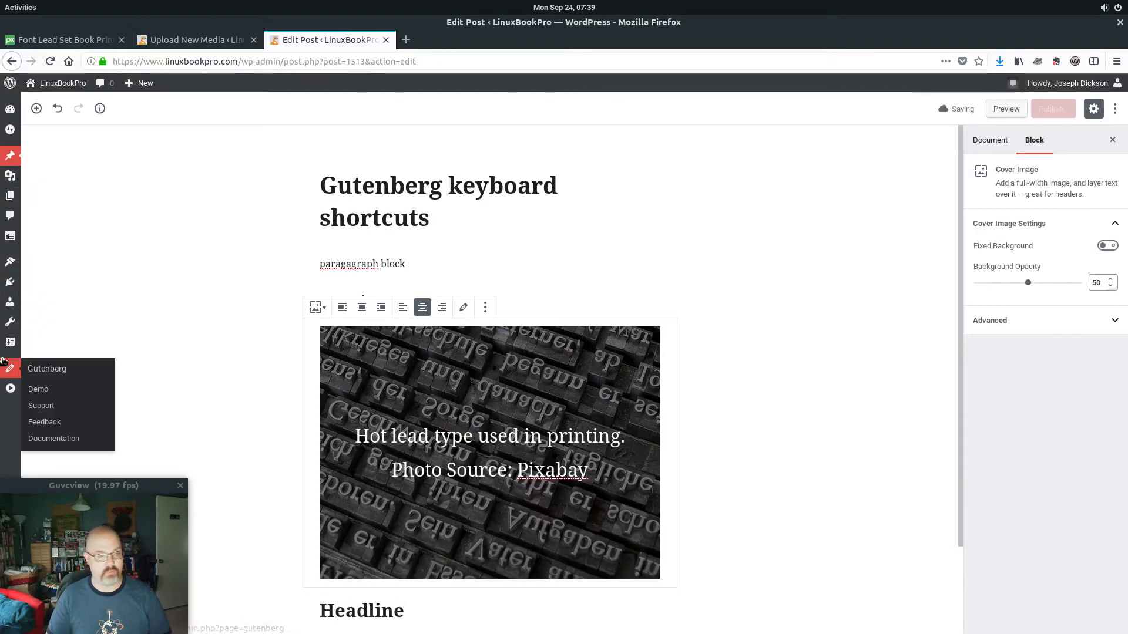
{"action": "left_click", "coordinate": [10, 283]}
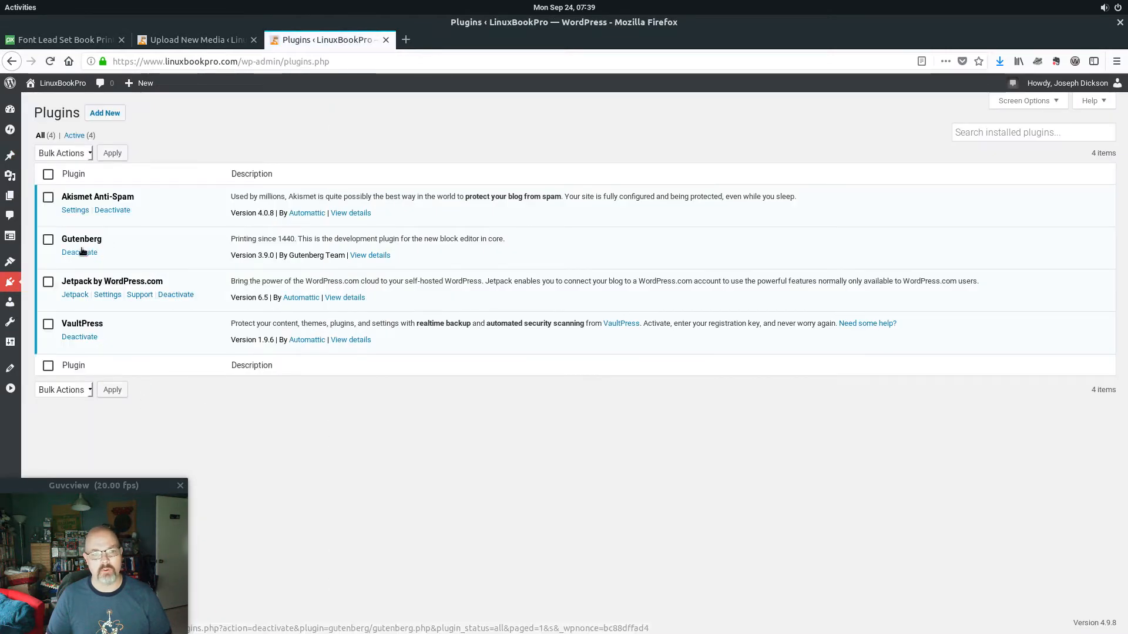
{"action": "triple_click", "coordinate": [264, 254]}
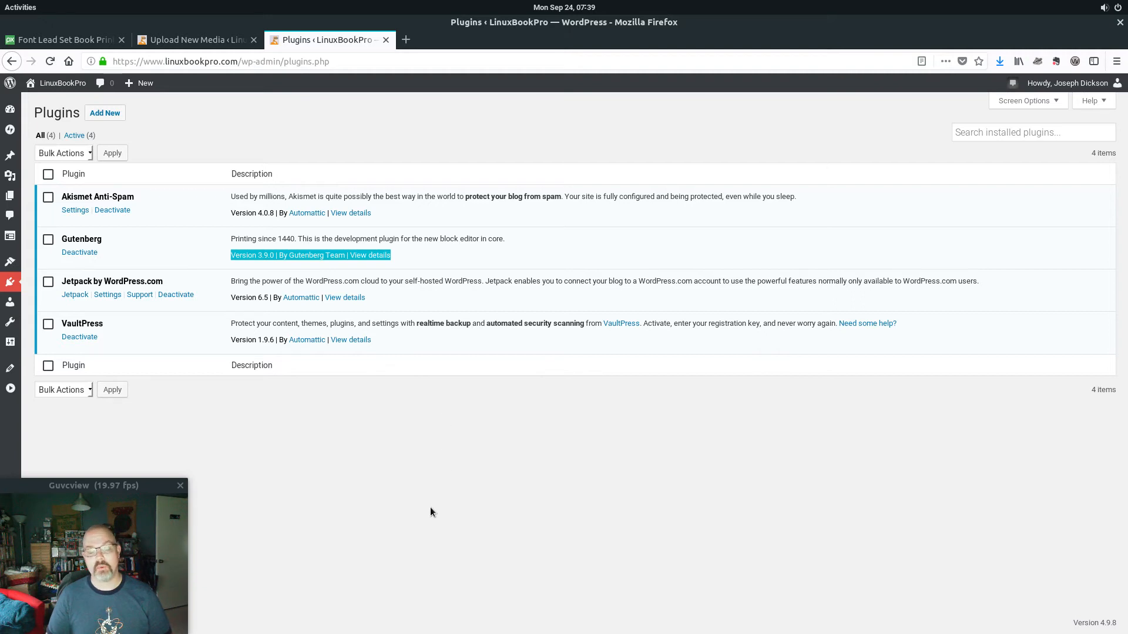
{"action": "left_click", "coordinate": [477, 469]}
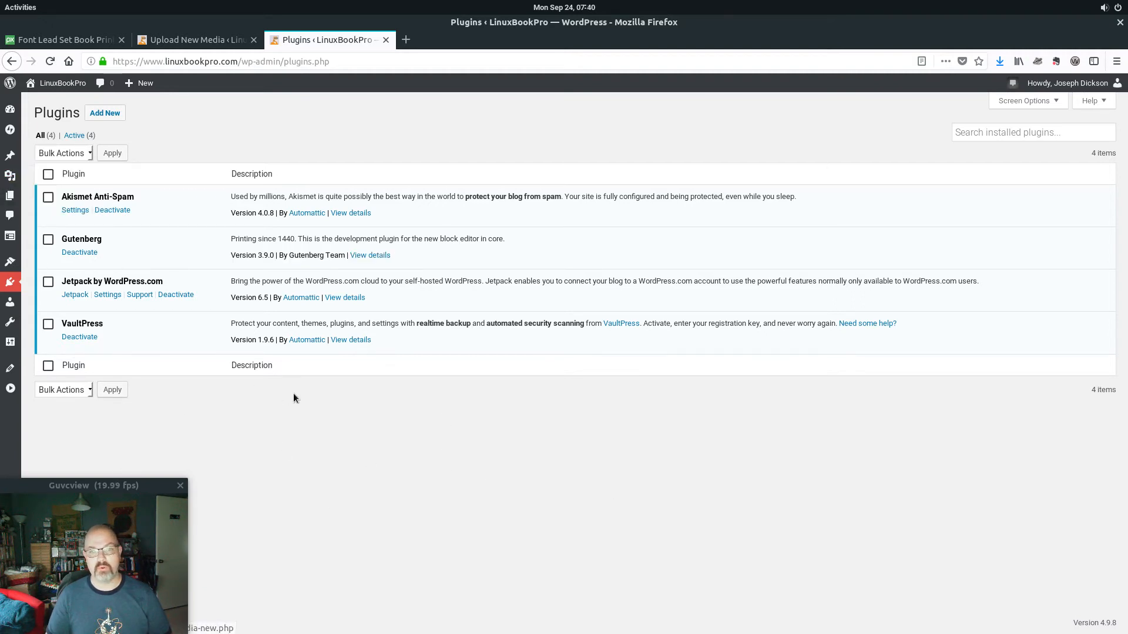
{"action": "mouse_move", "coordinate": [11, 237]}
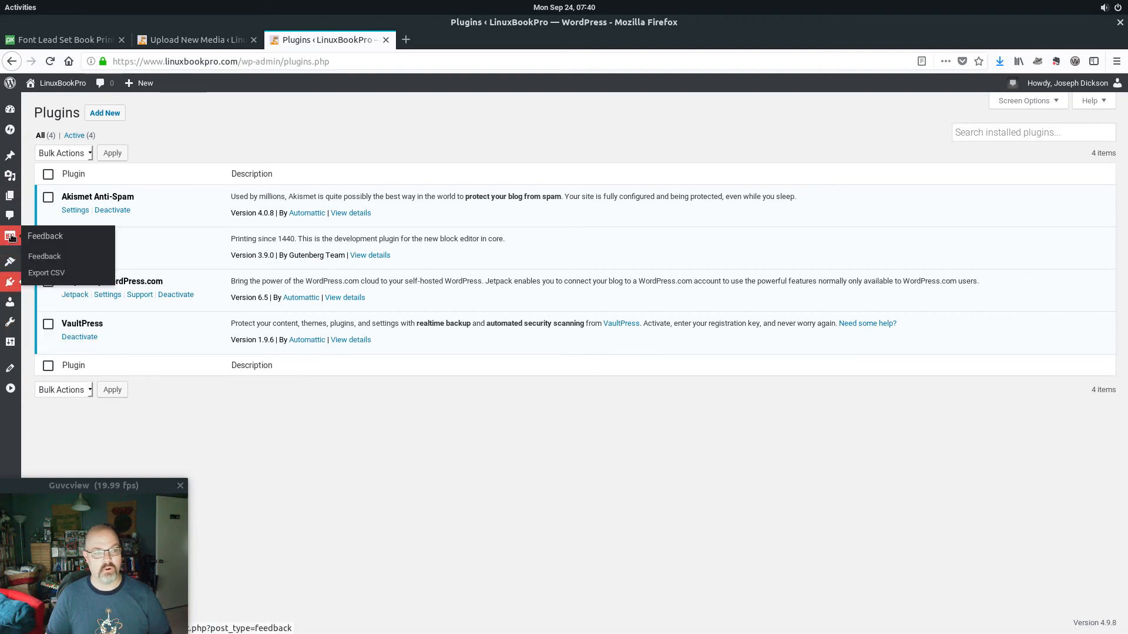